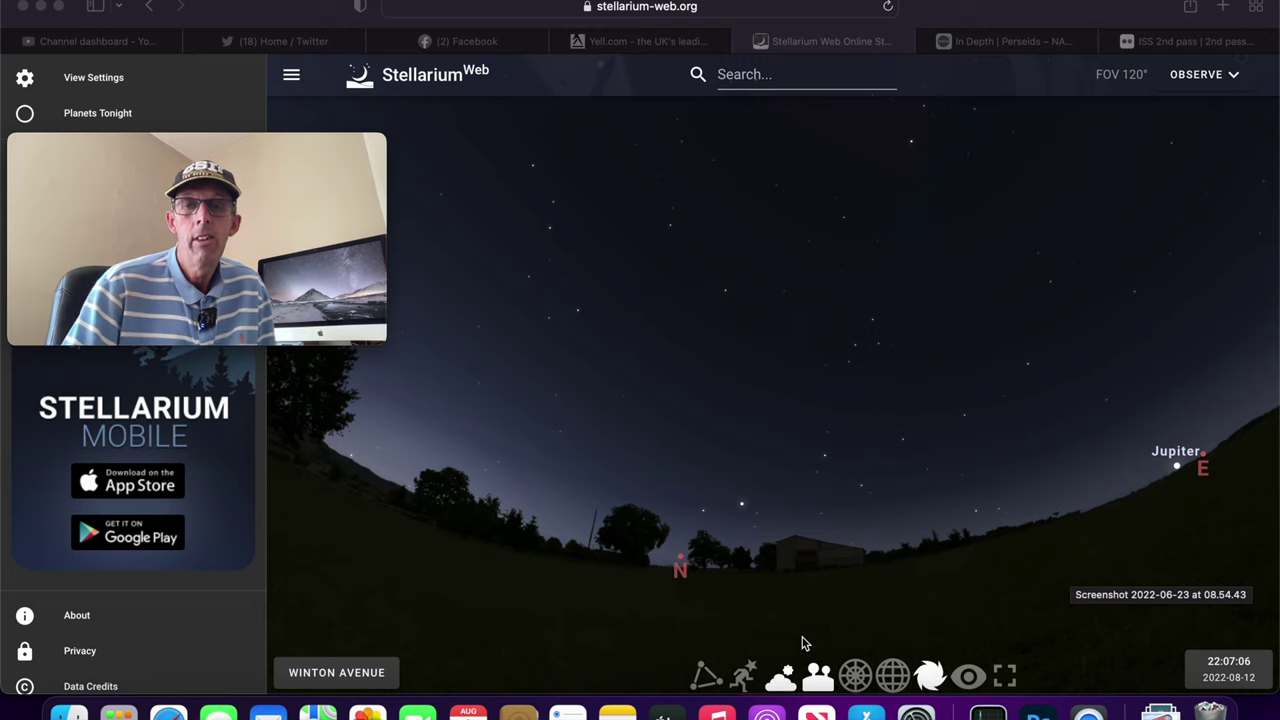
pyautogui.click(849, 600)
pyautogui.moveTo(837, 564); pyautogui.dragTo(799, 547)
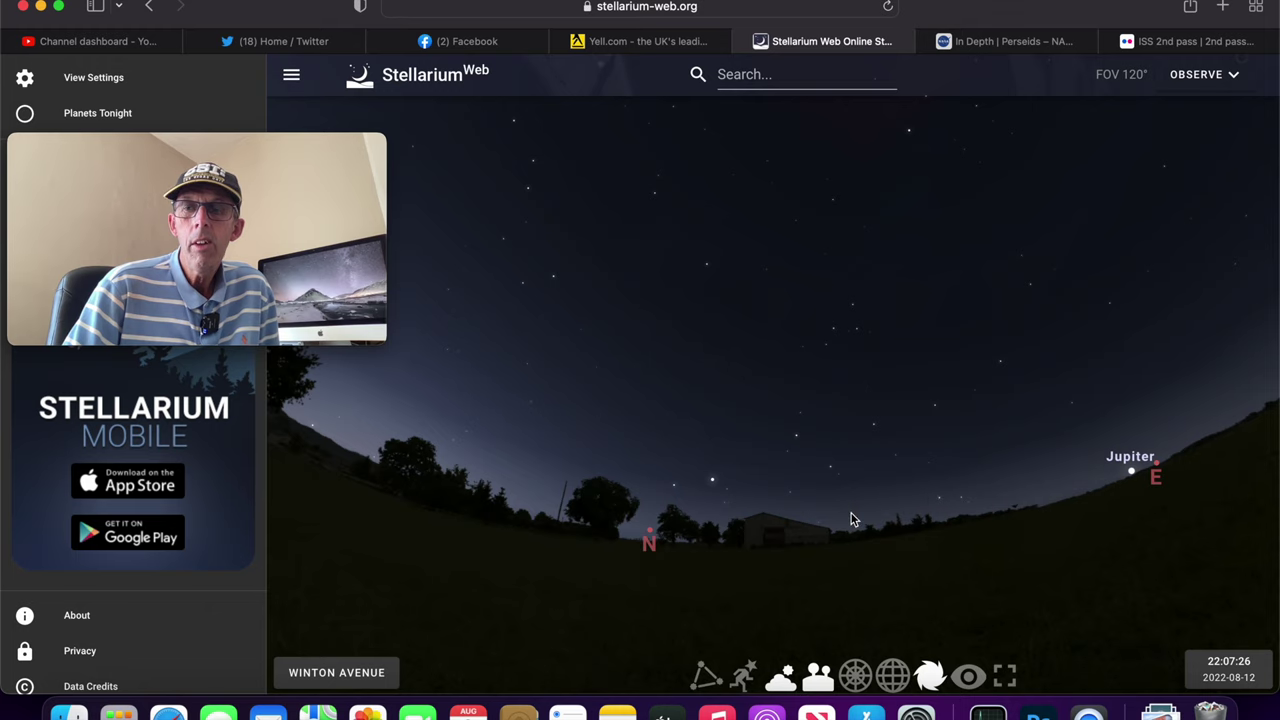
pyautogui.moveTo(991, 546); pyautogui.dragTo(1005, 478)
pyautogui.moveTo(688, 530)
pyautogui.mouseDown()
pyautogui.moveTo(938, 533)
pyautogui.moveTo(651, 557)
pyautogui.mouseUp()
pyautogui.moveTo(829, 574); pyautogui.dragTo(760, 591)
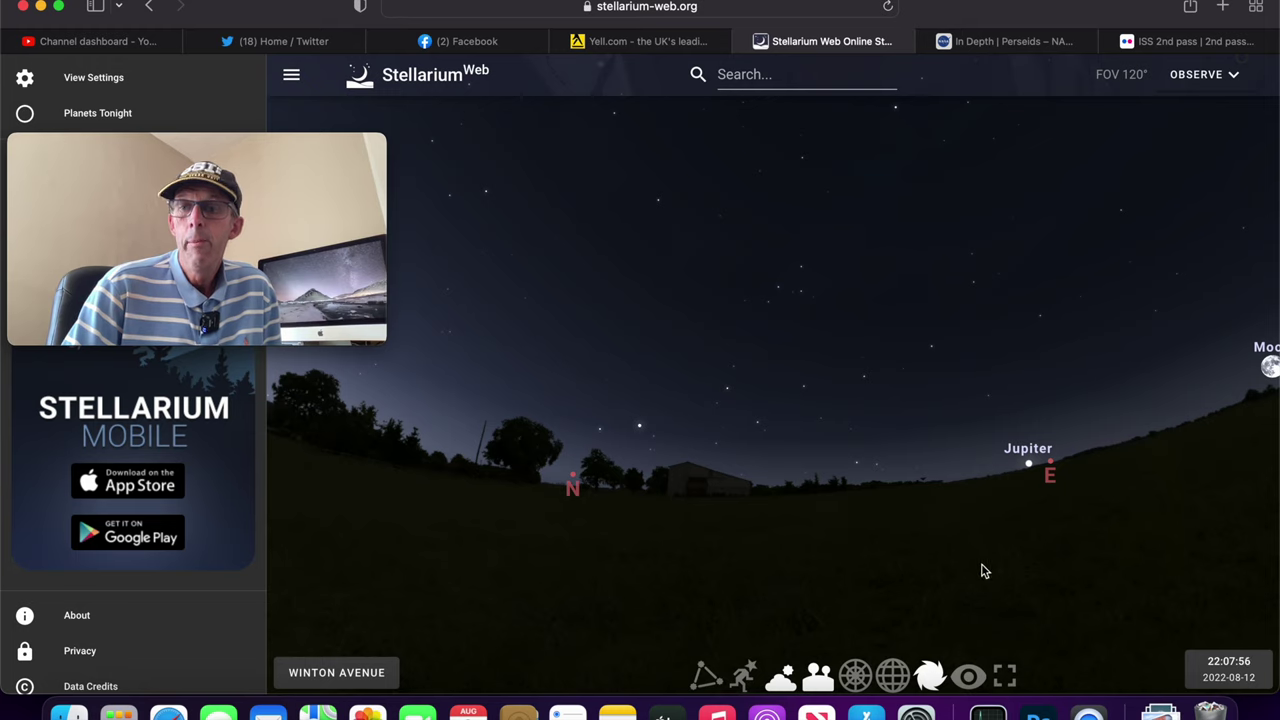
pyautogui.click(1224, 666)
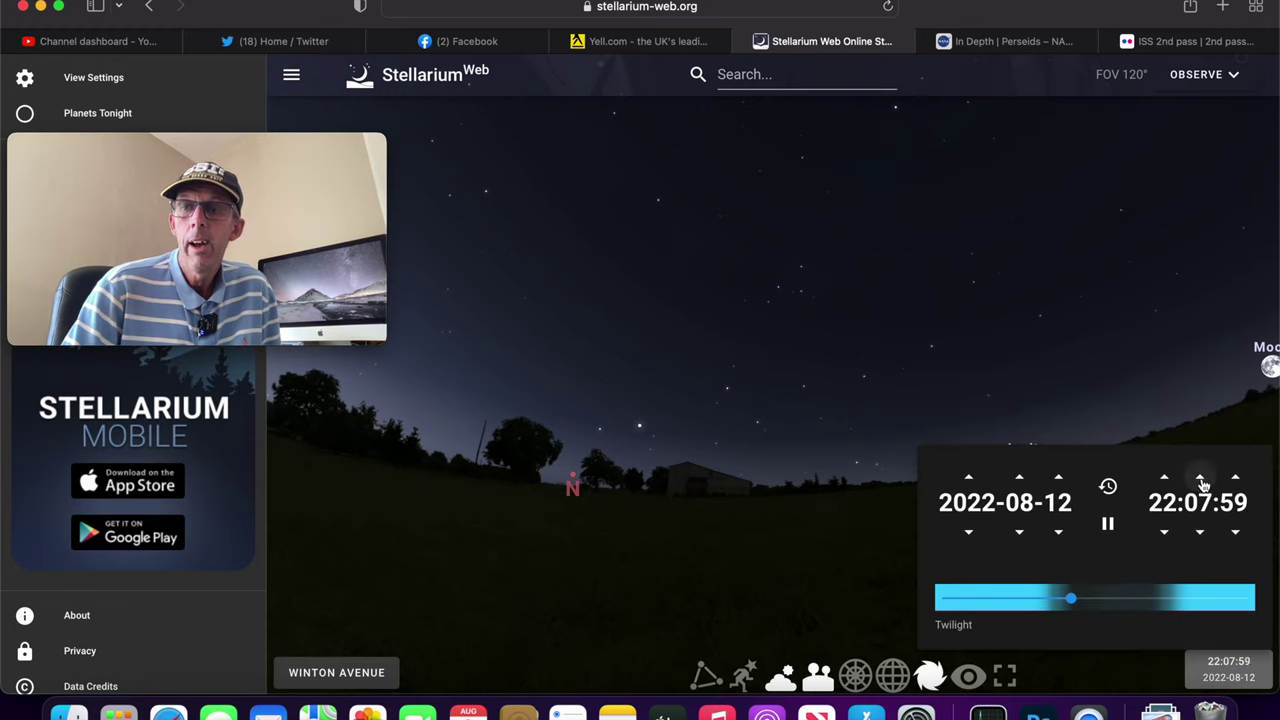
# Advance the clock a few minutes toward 22:21 and turn the view east.
pyautogui.click(1200, 478)
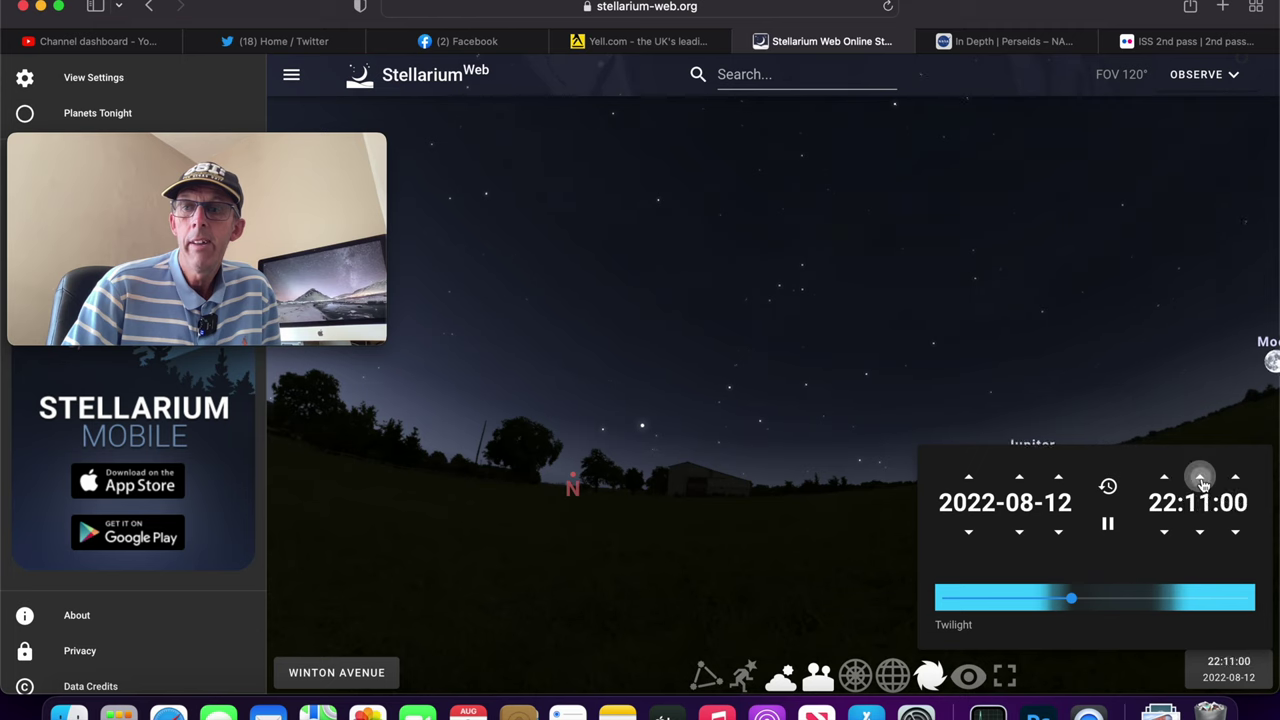
pyautogui.click(1201, 479)
pyautogui.click(1201, 479)
pyautogui.click(1201, 479)
pyautogui.click(1201, 479)
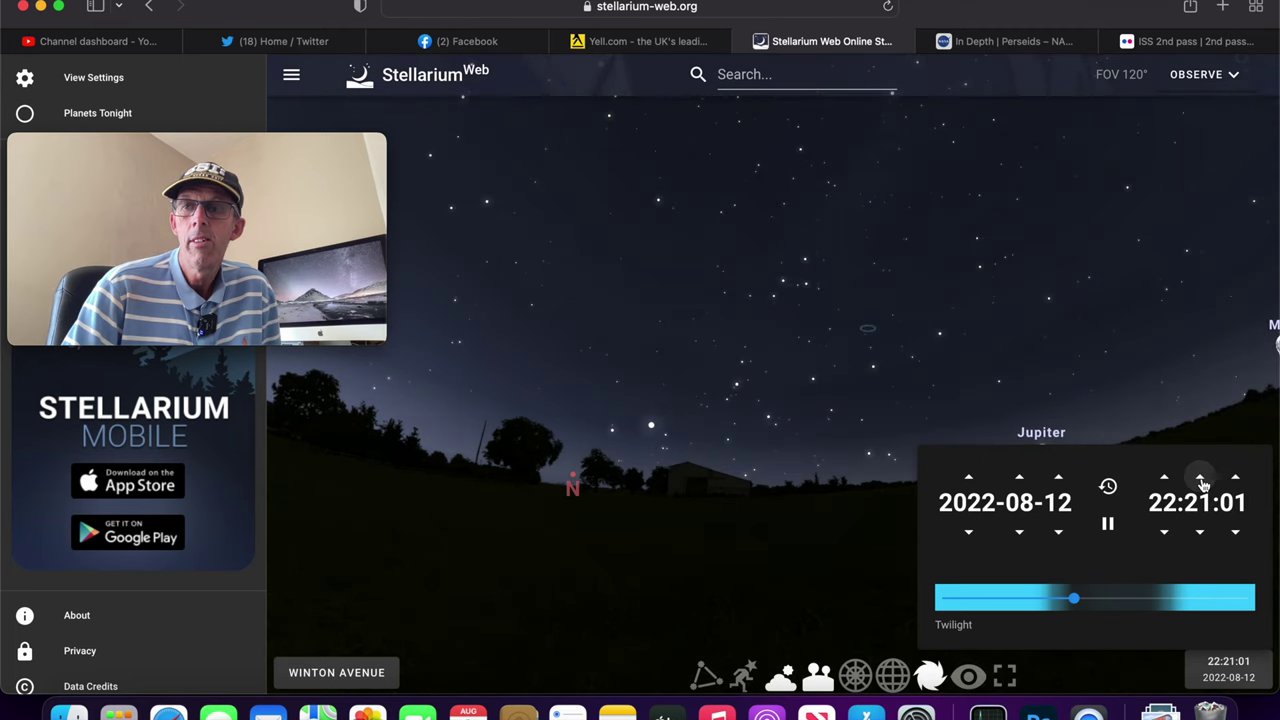
pyautogui.moveTo(869, 531); pyautogui.dragTo(719, 538)
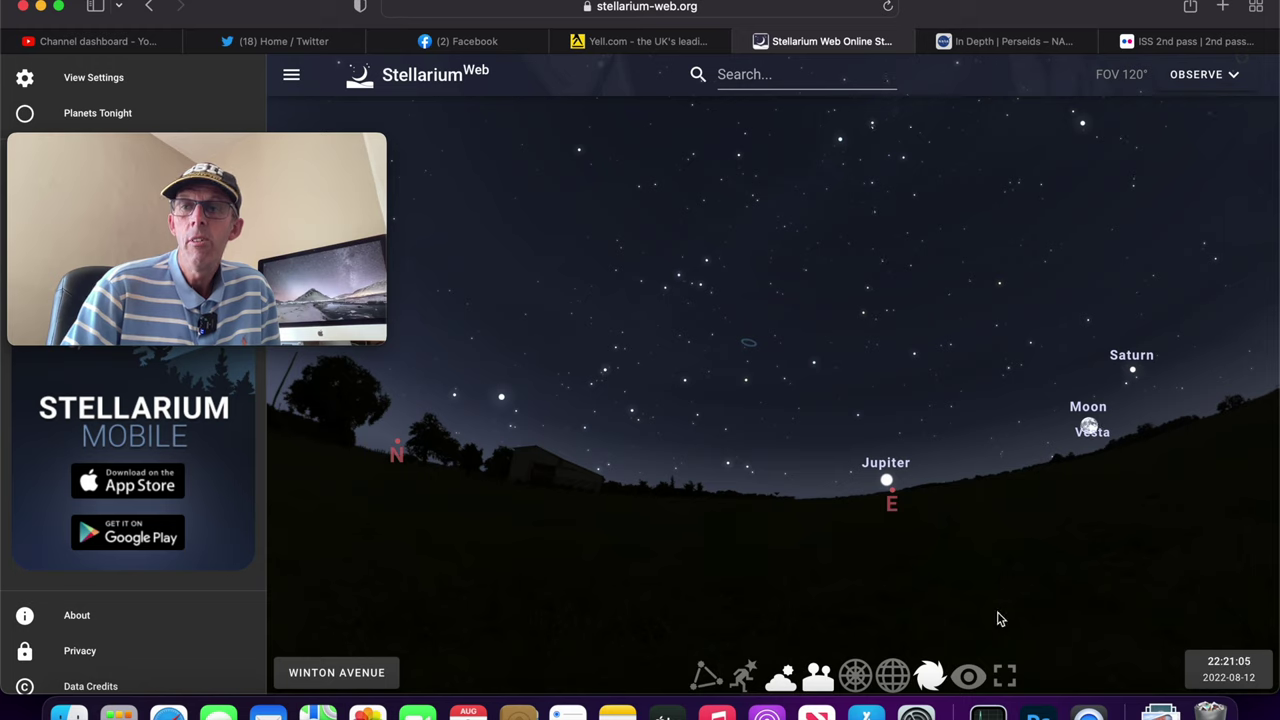
# Advance the clock to 22:43 on 2022-08-12 and turn on constellation lines and names.
pyautogui.click(1218, 663)
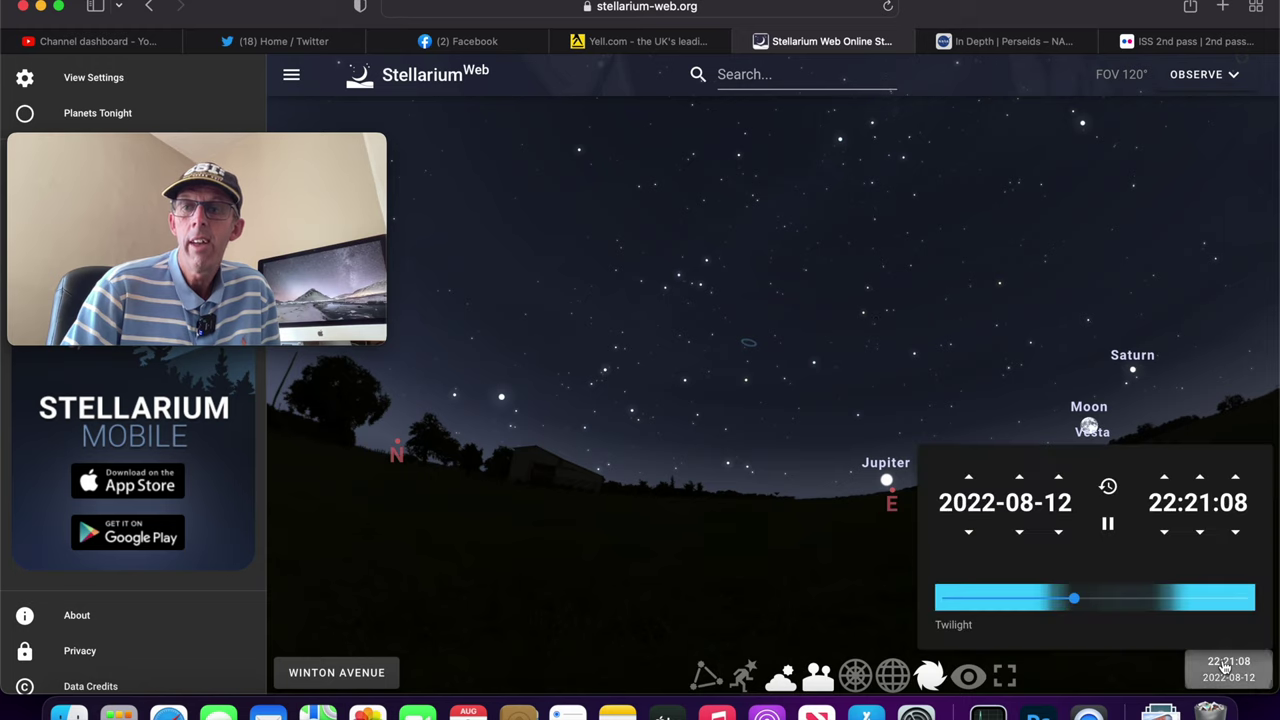
pyautogui.tripleClick(1200, 480)
pyautogui.tripleClick(1200, 480)
pyautogui.tripleClick(1200, 480)
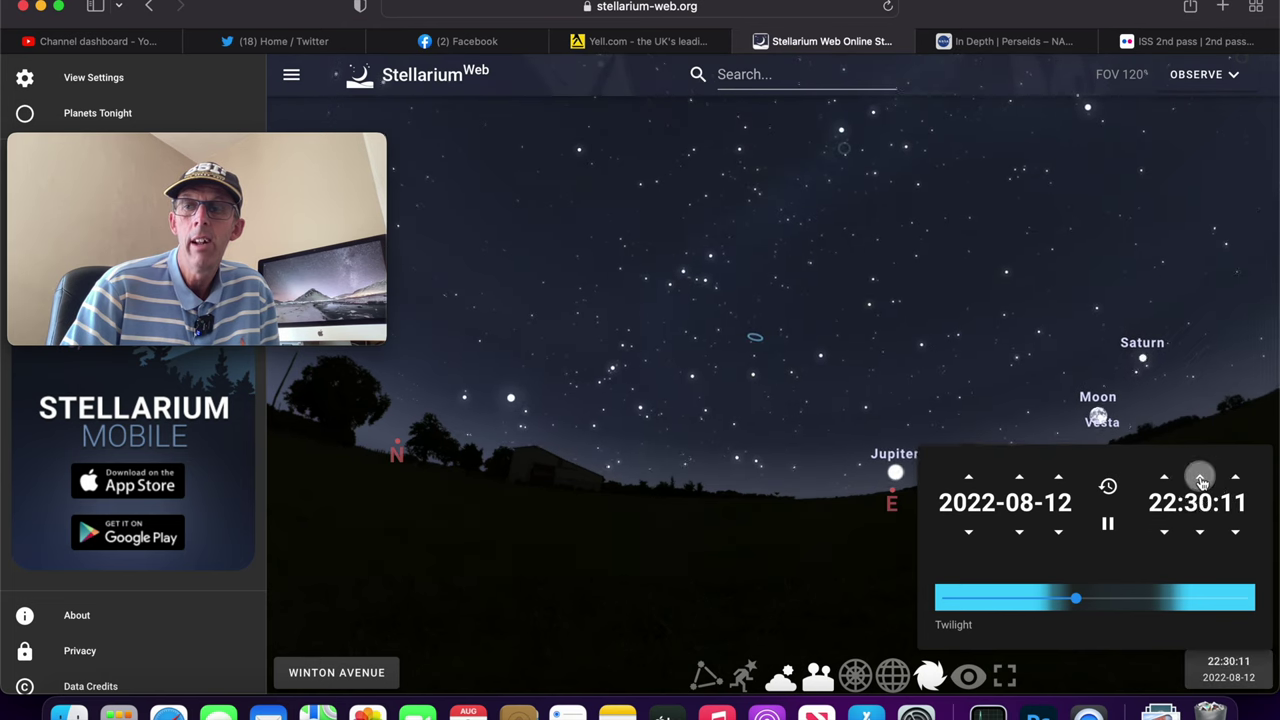
pyautogui.tripleClick(1200, 480)
pyautogui.tripleClick(1200, 480)
pyautogui.tripleClick(1200, 480)
pyautogui.tripleClick(1200, 480)
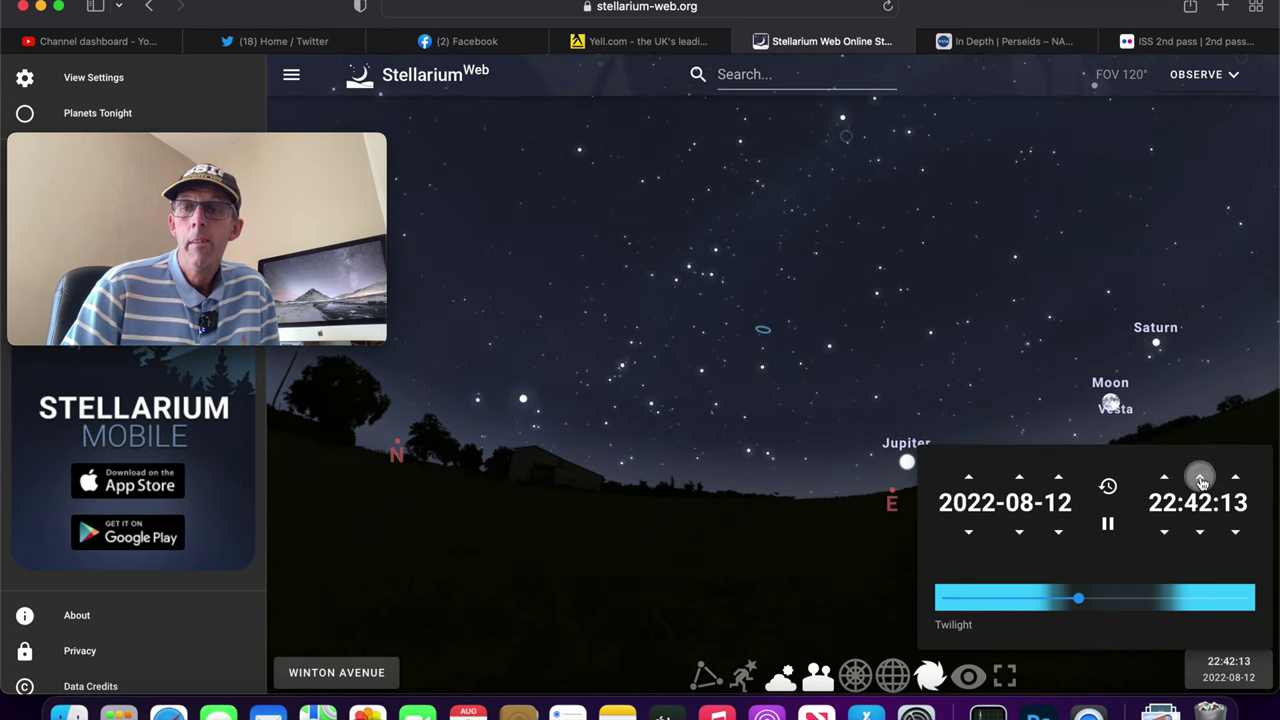
pyautogui.click(1200, 480)
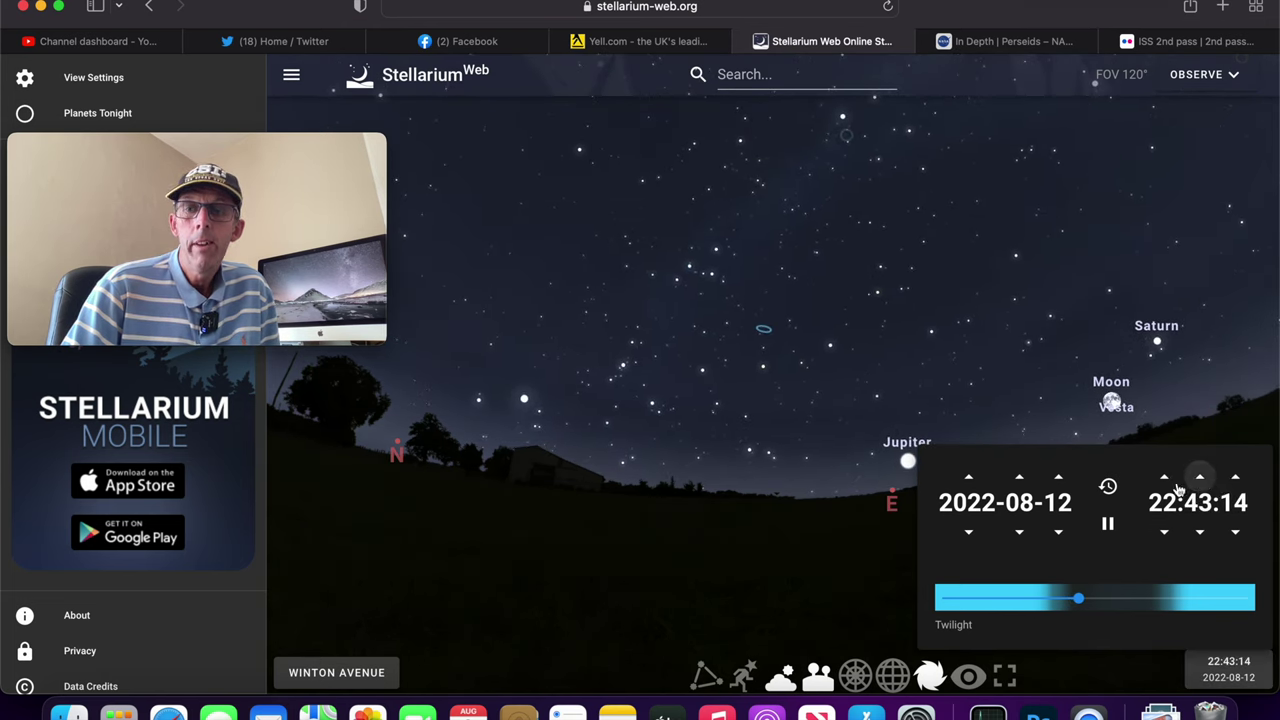
pyautogui.click(704, 680)
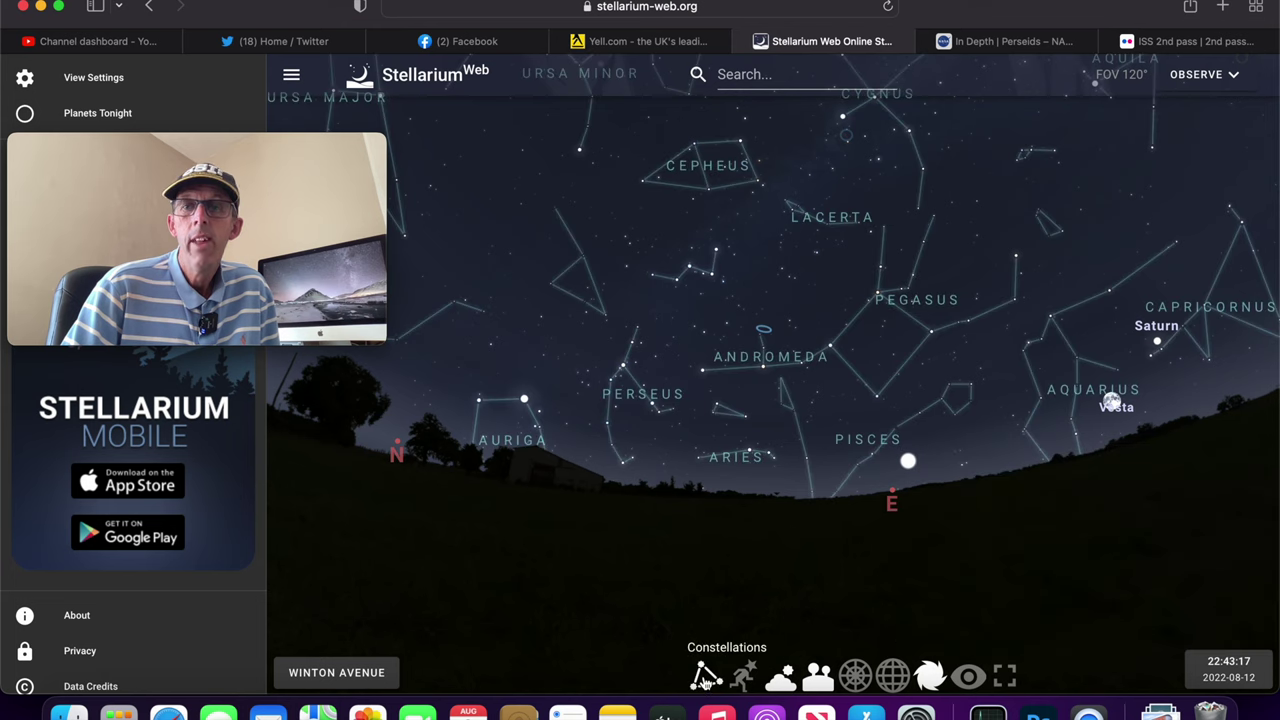
# Zoom in on Perseus with Cassiopeia and Andromeda, and show the time panel at 22:43:51.
pyautogui.moveTo(581, 543); pyautogui.dragTo(752, 543)
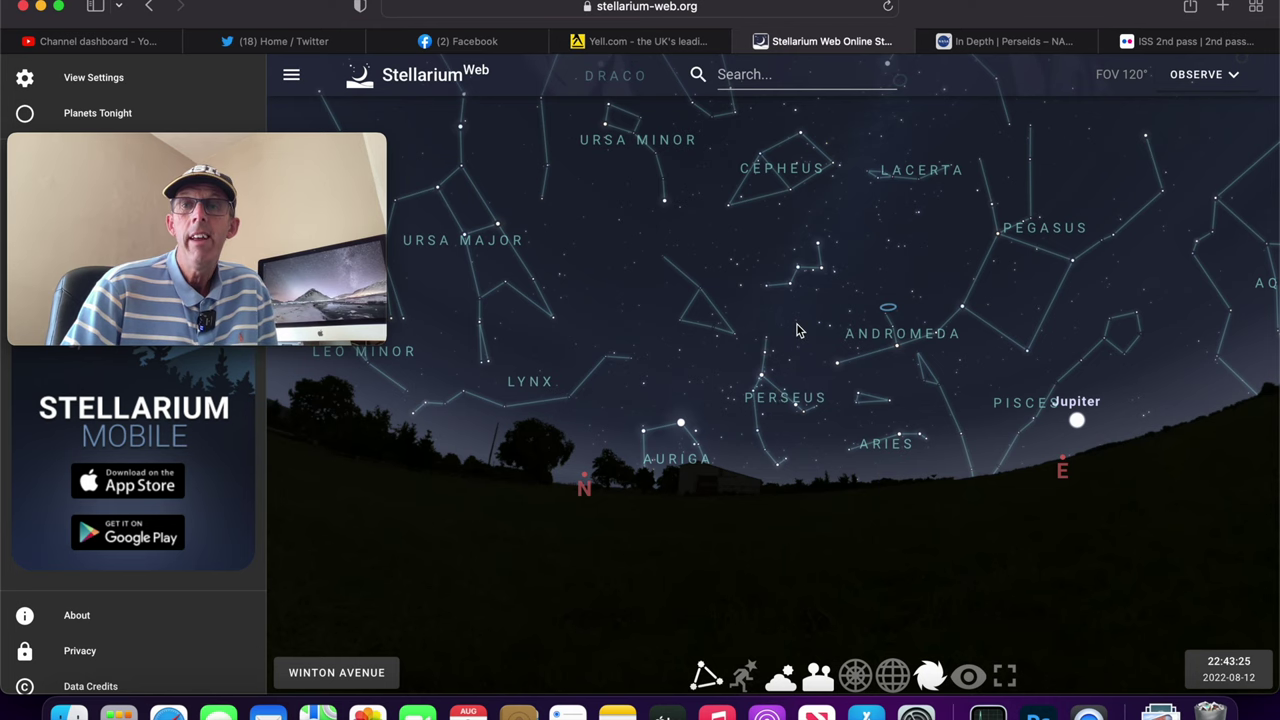
pyautogui.scroll(2, 805, 278)
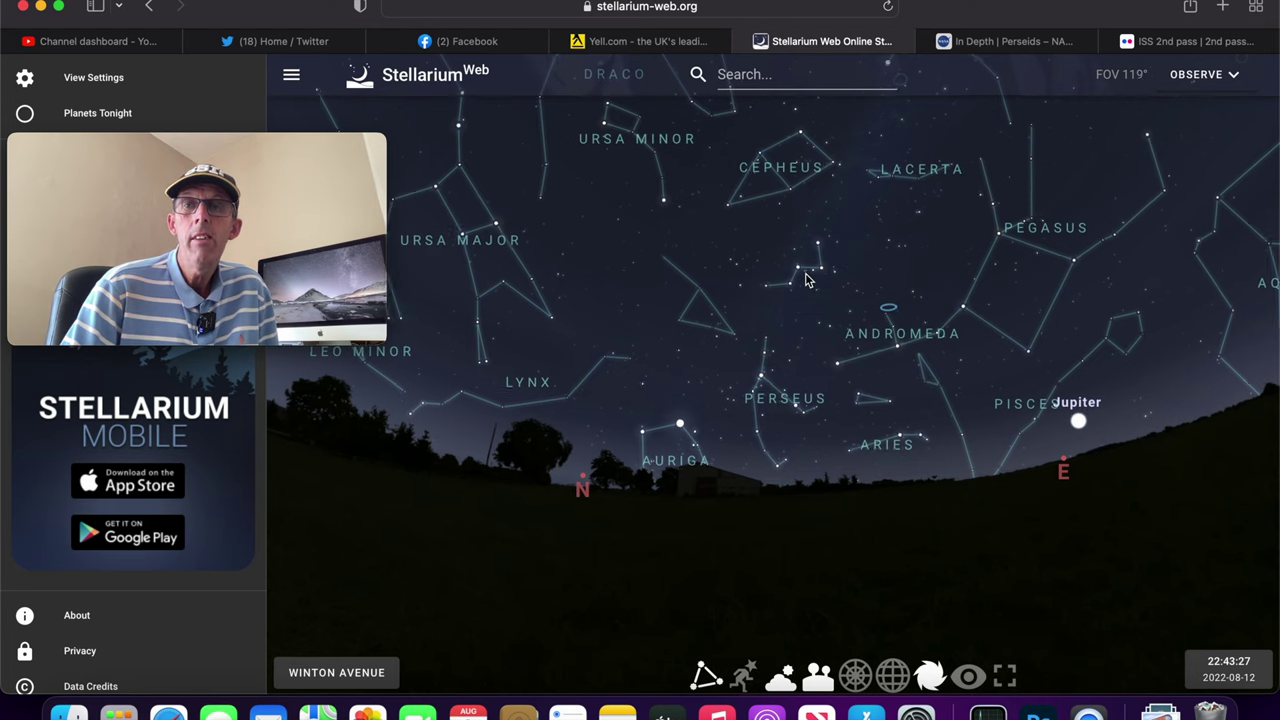
pyautogui.scroll(3, 805, 278)
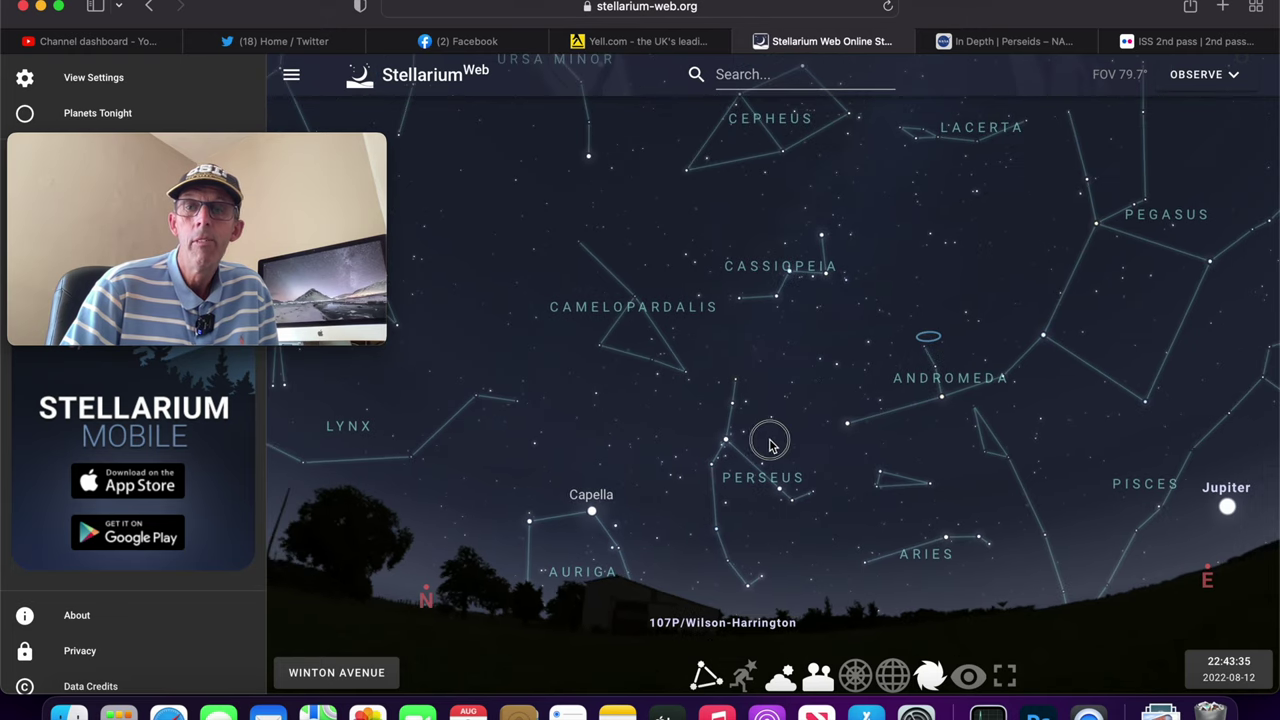
pyautogui.moveTo(769, 440); pyautogui.dragTo(816, 330)
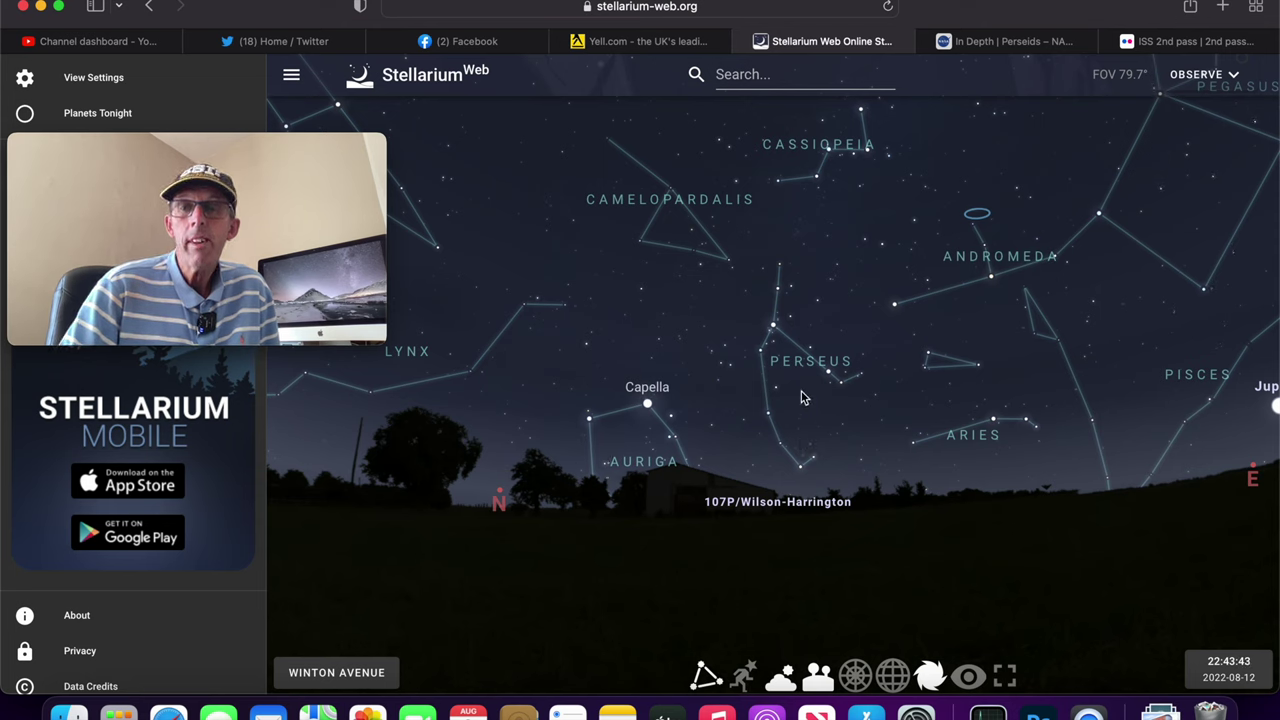
pyautogui.moveTo(823, 357); pyautogui.dragTo(808, 378)
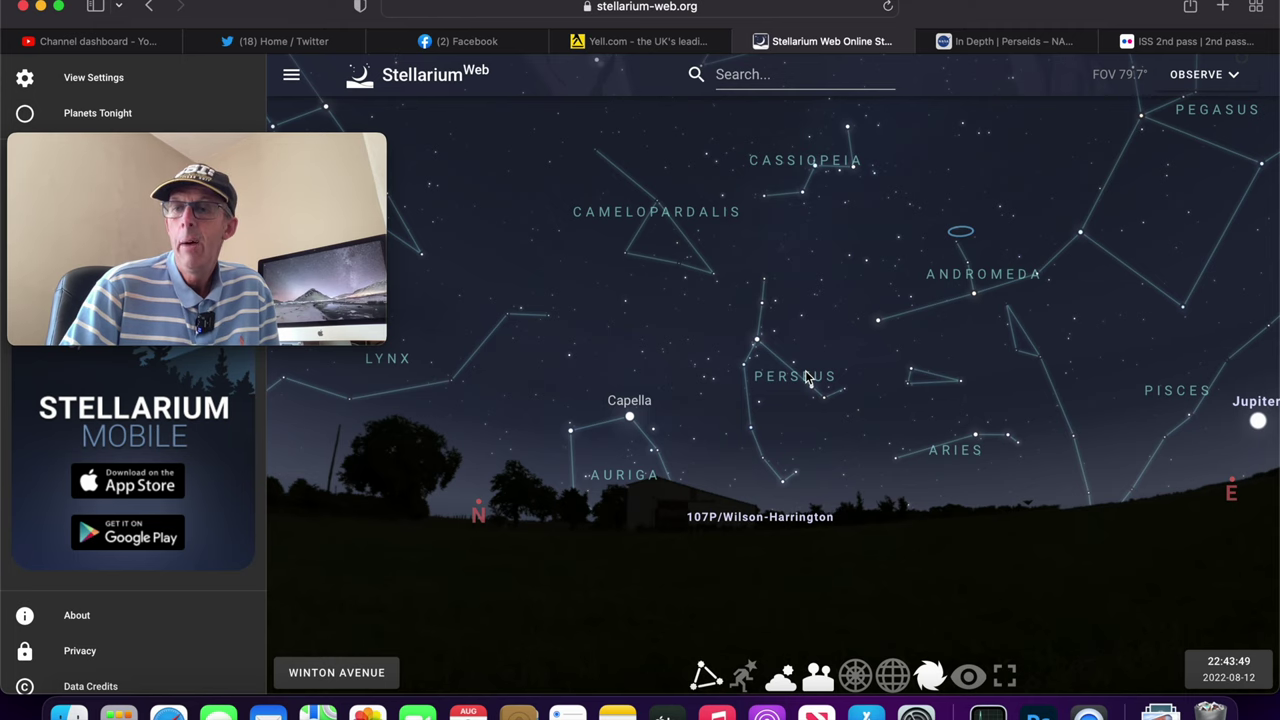
pyautogui.click(1228, 669)
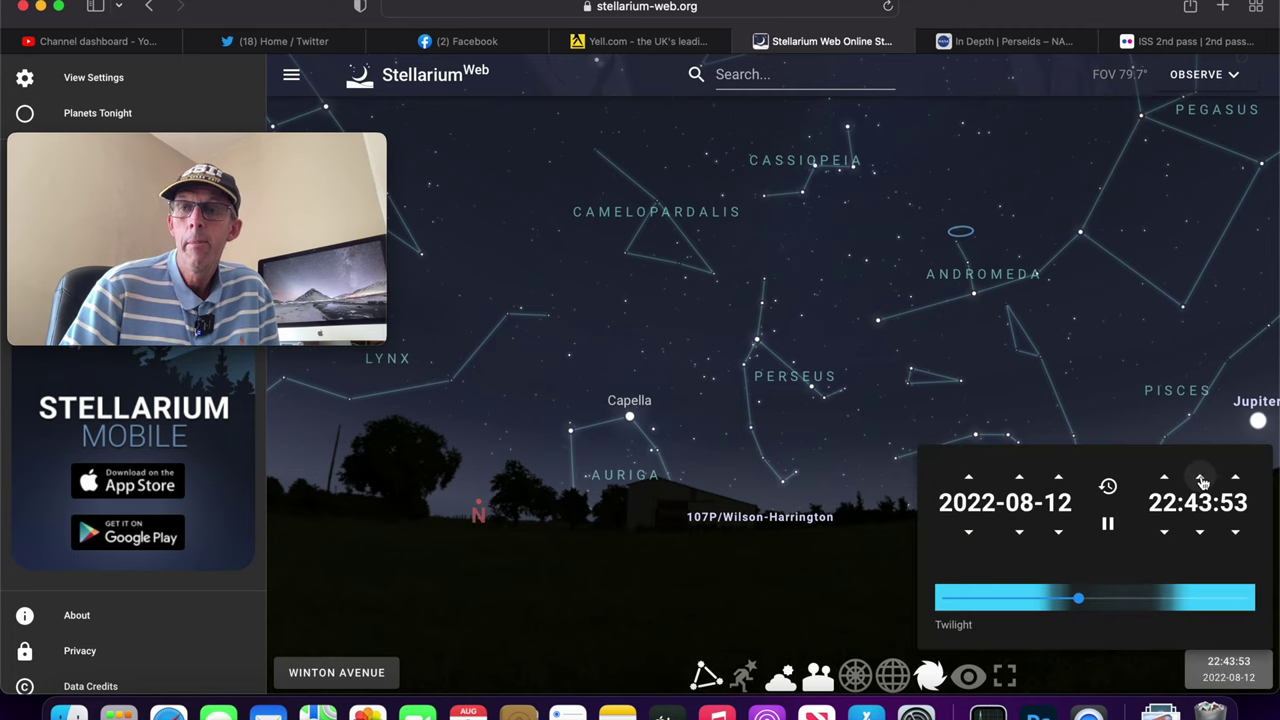
pyautogui.click(1200, 478)
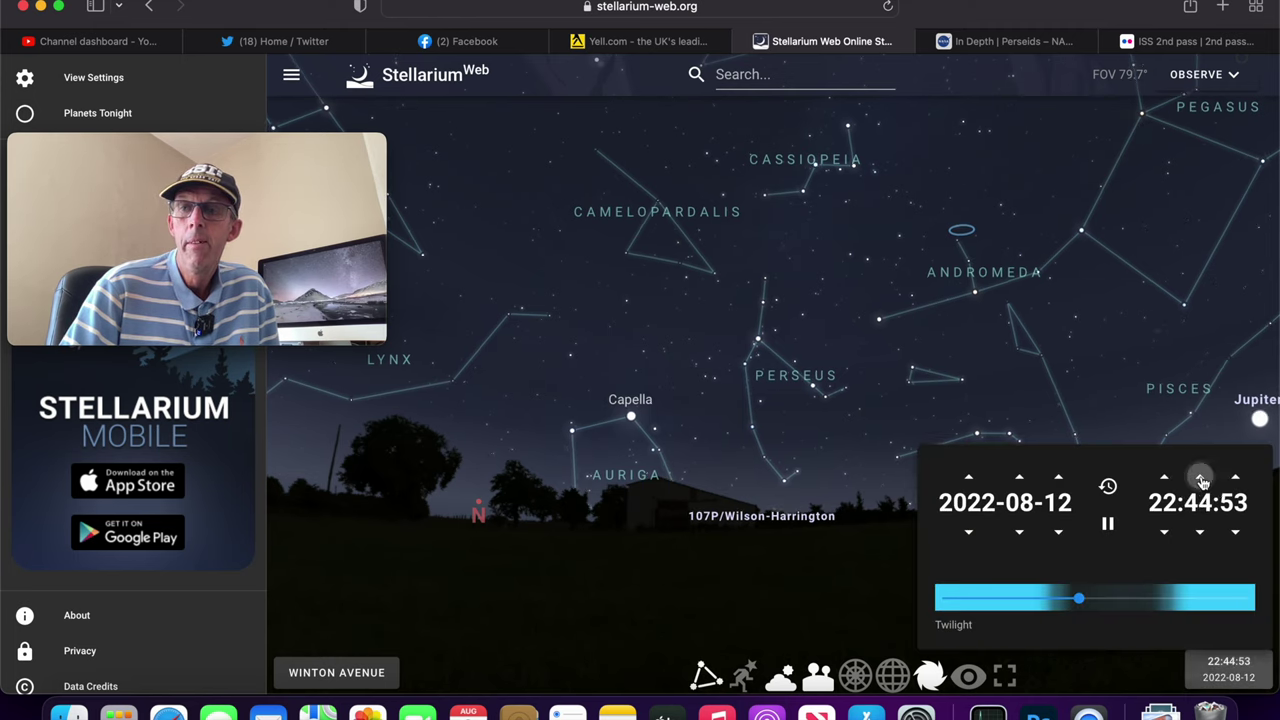
pyautogui.moveTo(1202, 481); pyautogui.dragTo(1202, 481)
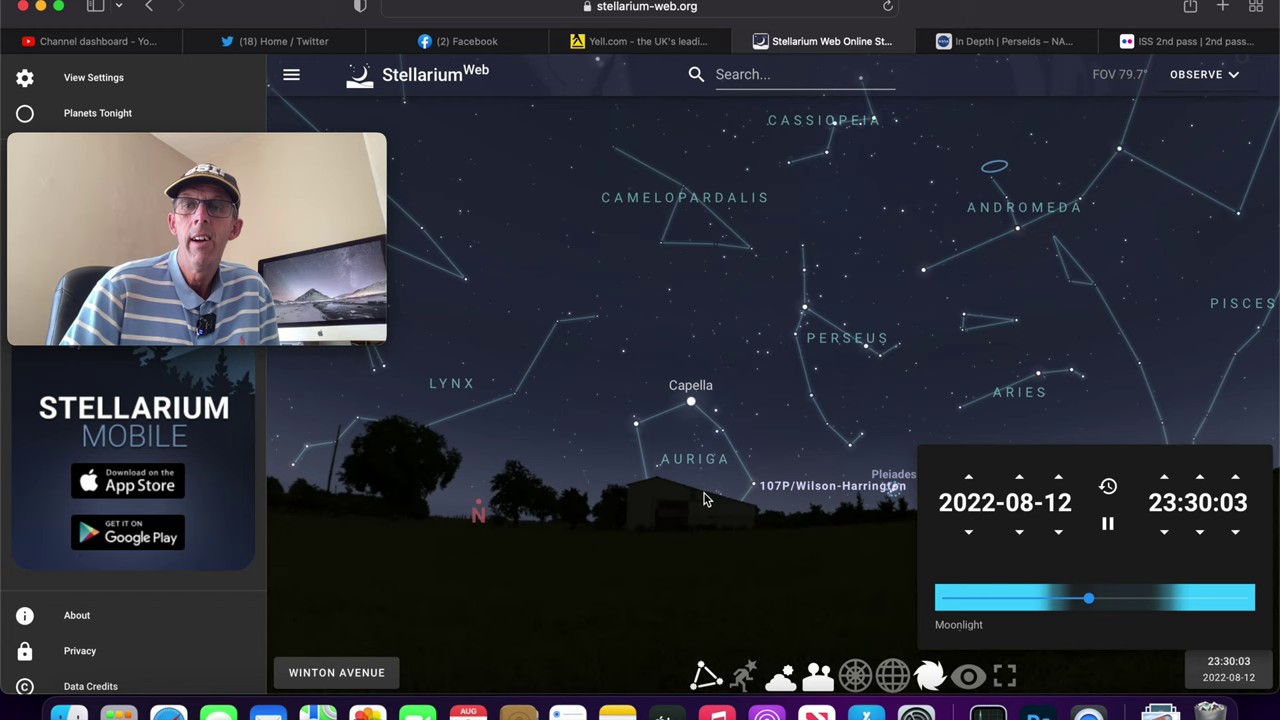
pyautogui.moveTo(704, 499); pyautogui.dragTo(617, 541)
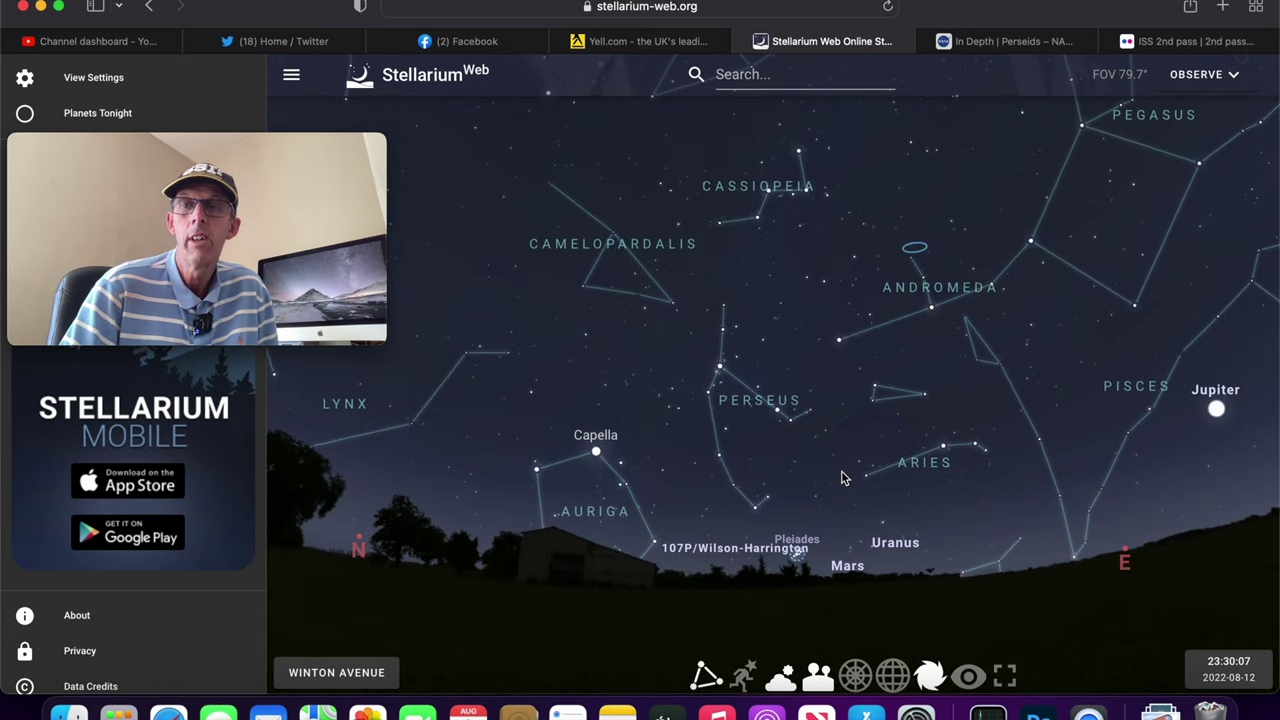
# Pan east to Jupiter, Saturn and Vesta, then back past Perseus and Capella toward Lynx.
pyautogui.moveTo(984, 463); pyautogui.dragTo(757, 478)
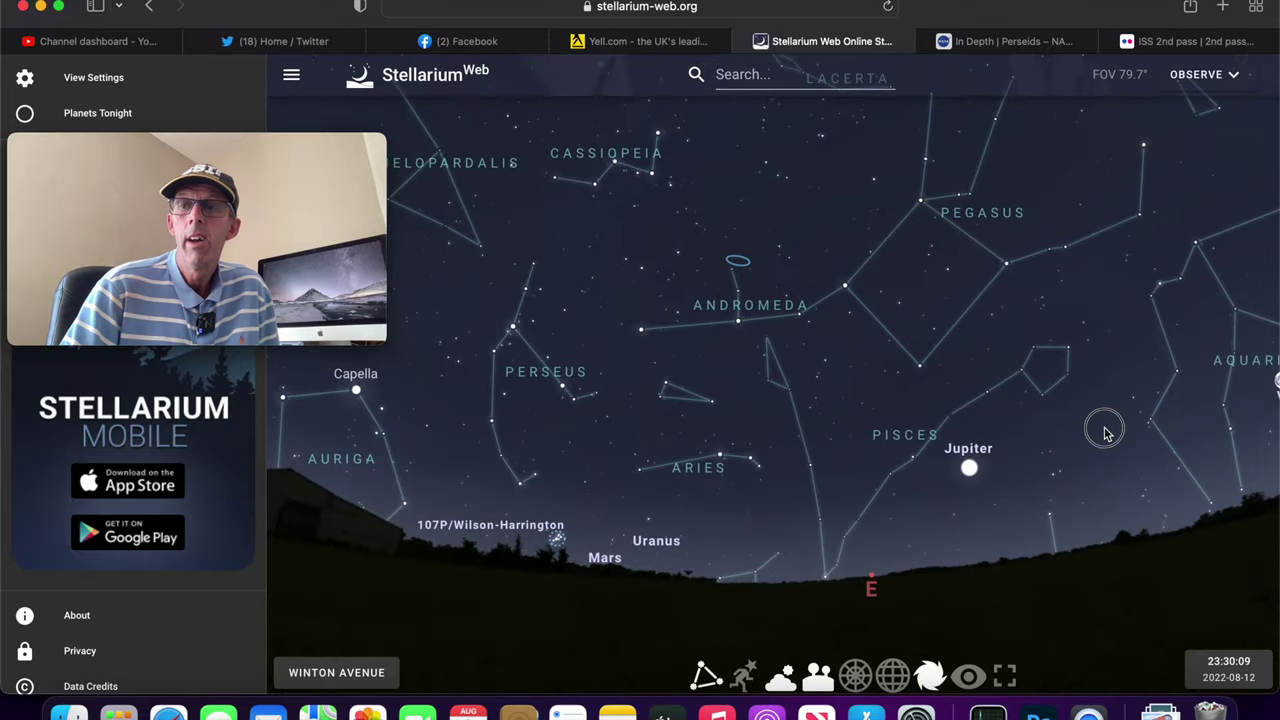
pyautogui.moveTo(1102, 448); pyautogui.dragTo(954, 450)
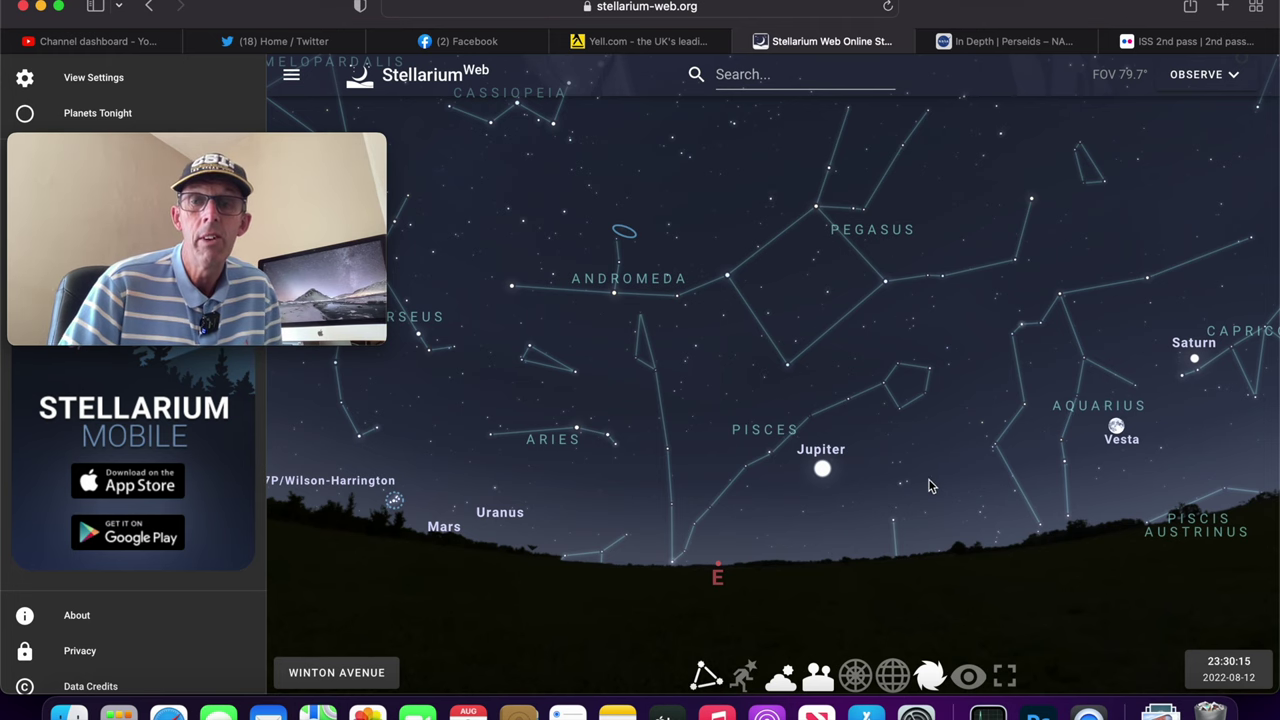
pyautogui.moveTo(737, 504); pyautogui.dragTo(928, 478)
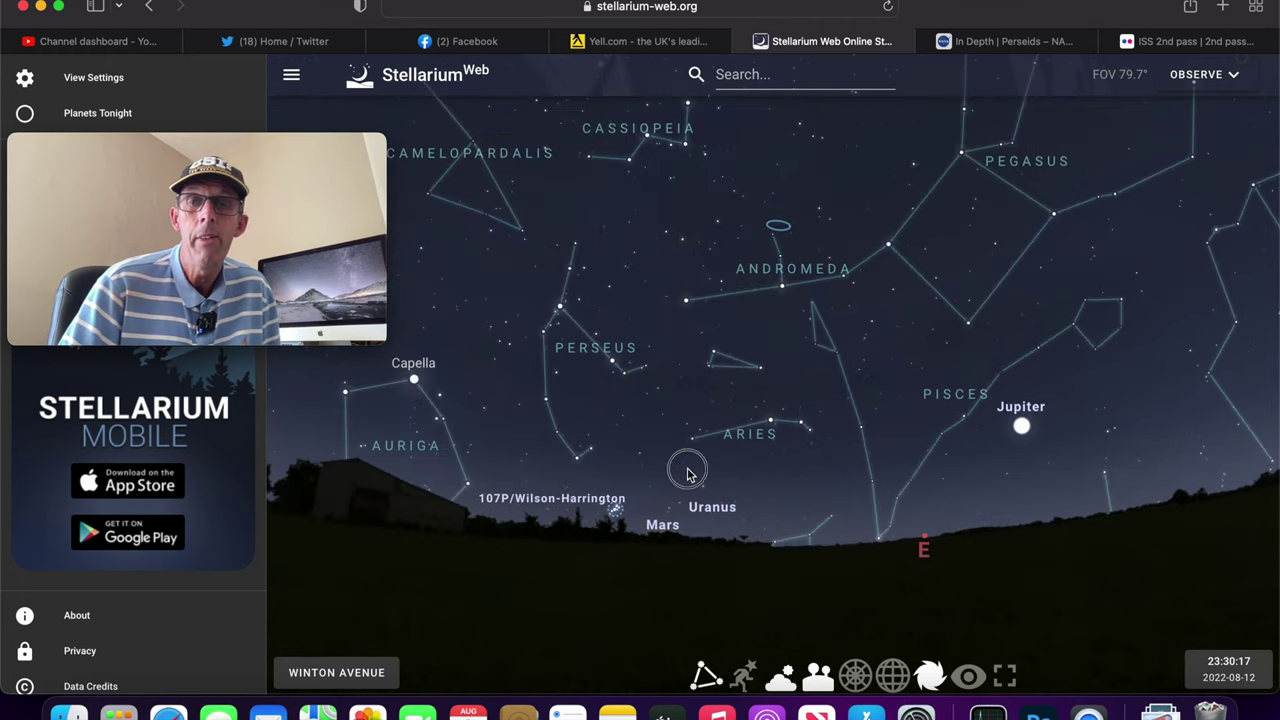
pyautogui.moveTo(686, 471); pyautogui.dragTo(928, 480)
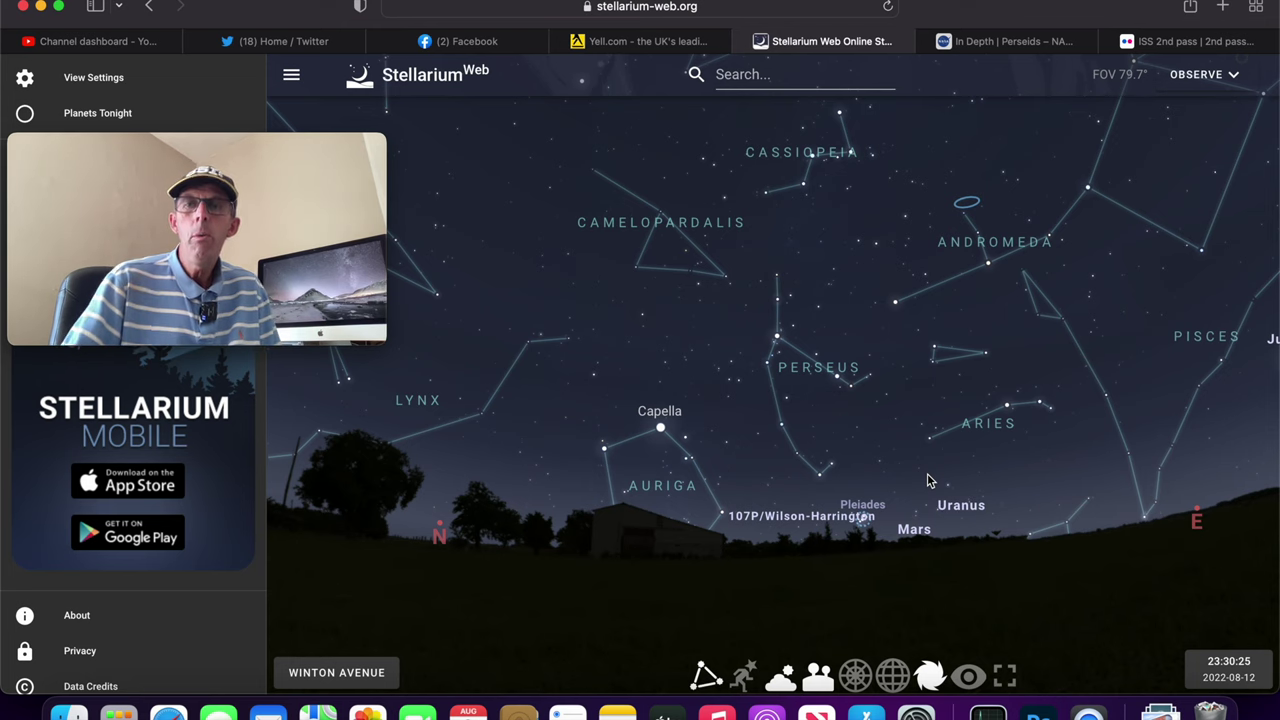
pyautogui.moveTo(732, 493); pyautogui.dragTo(922, 491)
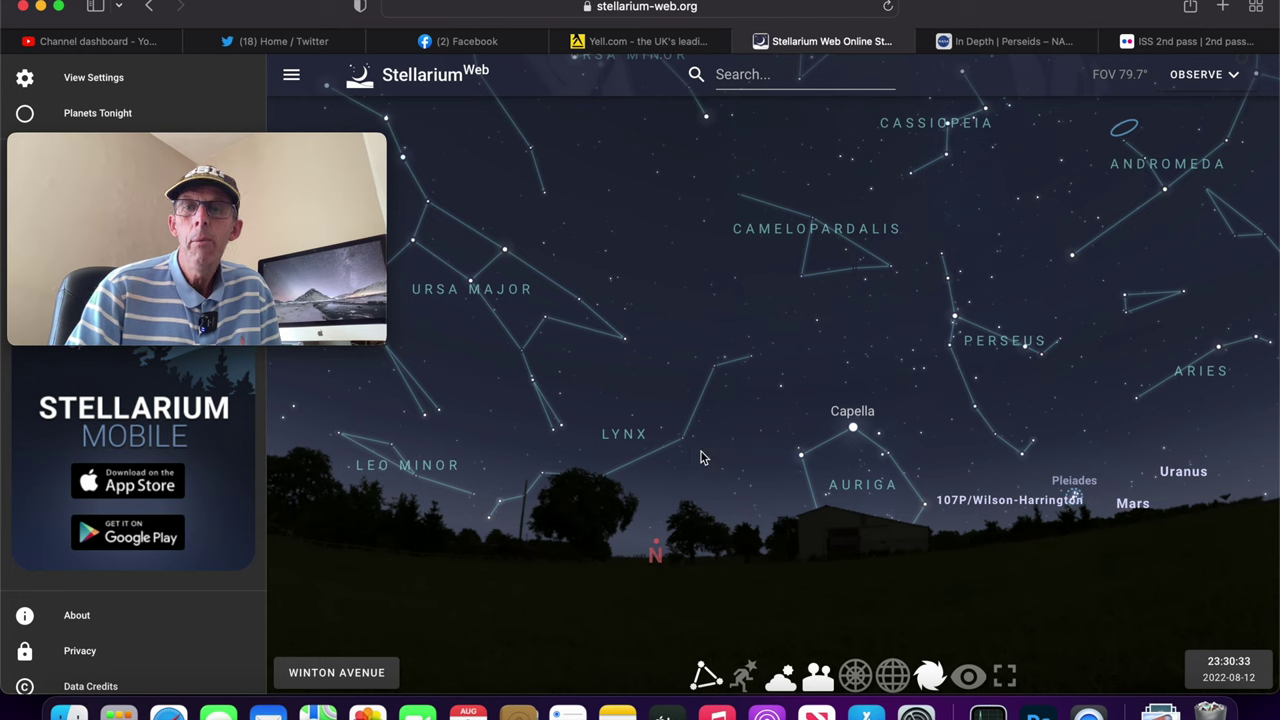
pyautogui.moveTo(703, 454); pyautogui.dragTo(743, 452)
# Sweep east to Aquarius and Saturn again, then west past Lynx to Ursa Major, Boötes and Arcturus.
pyautogui.moveTo(934, 492); pyautogui.dragTo(540, 518)
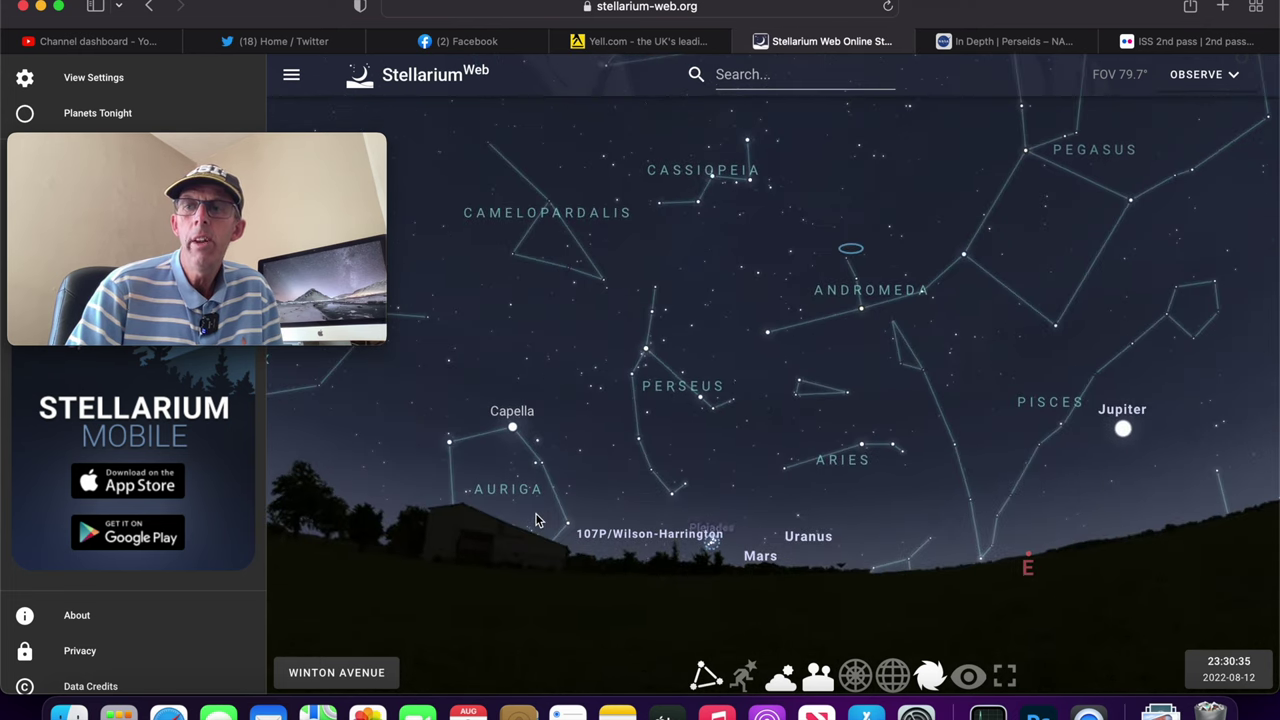
pyautogui.moveTo(938, 537); pyautogui.dragTo(619, 508)
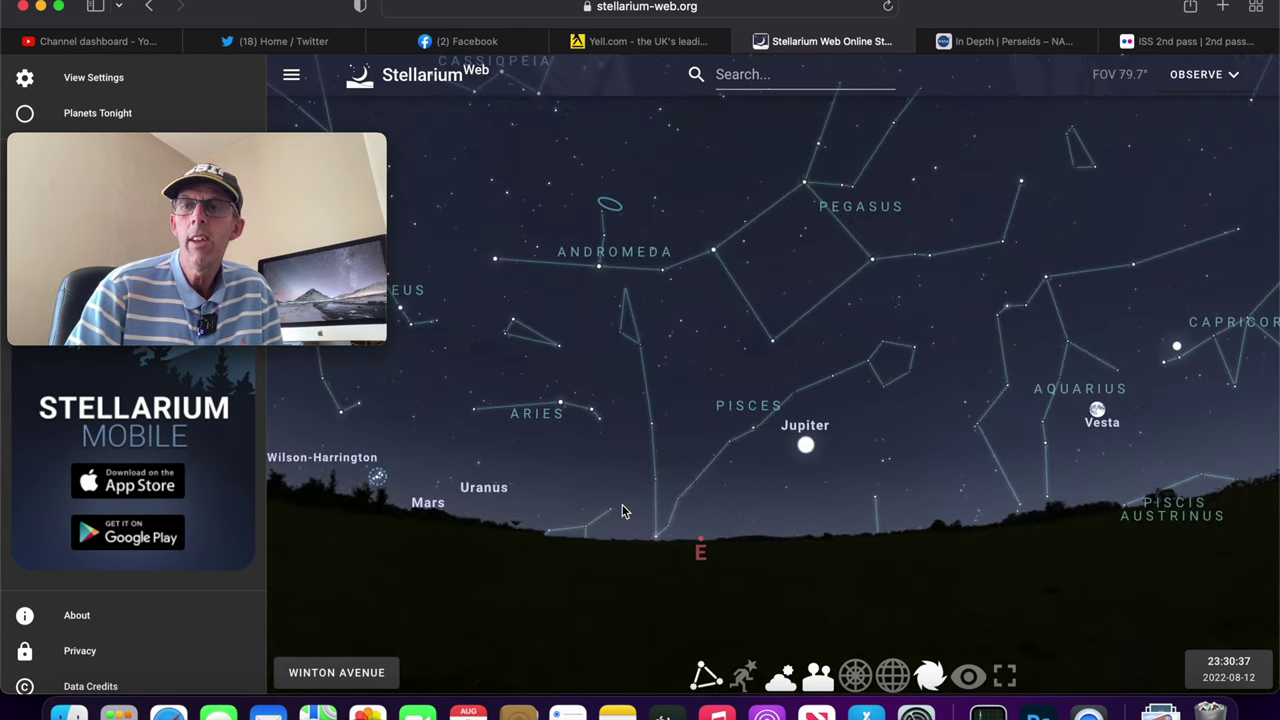
pyautogui.moveTo(1063, 485)
pyautogui.mouseDown()
pyautogui.moveTo(810, 488)
pyautogui.moveTo(1188, 440)
pyautogui.mouseUp()
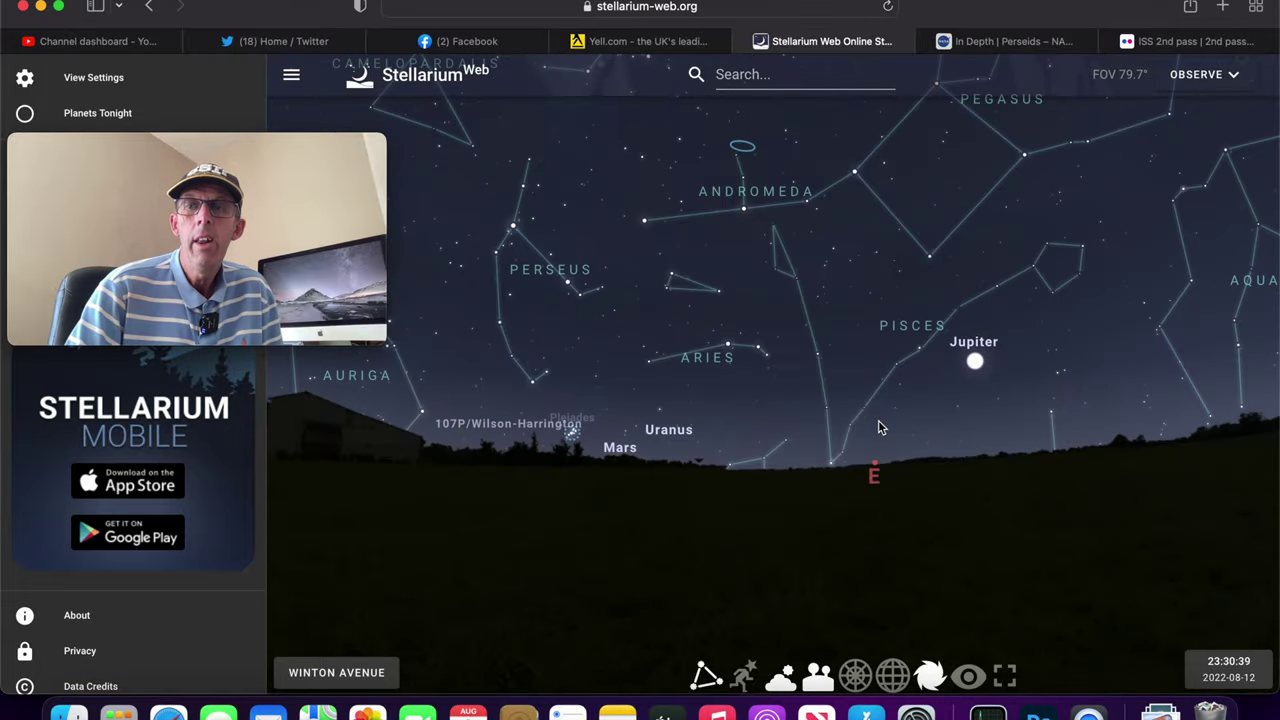
pyautogui.moveTo(877, 423); pyautogui.dragTo(1134, 423)
pyautogui.moveTo(720, 455); pyautogui.dragTo(880, 458)
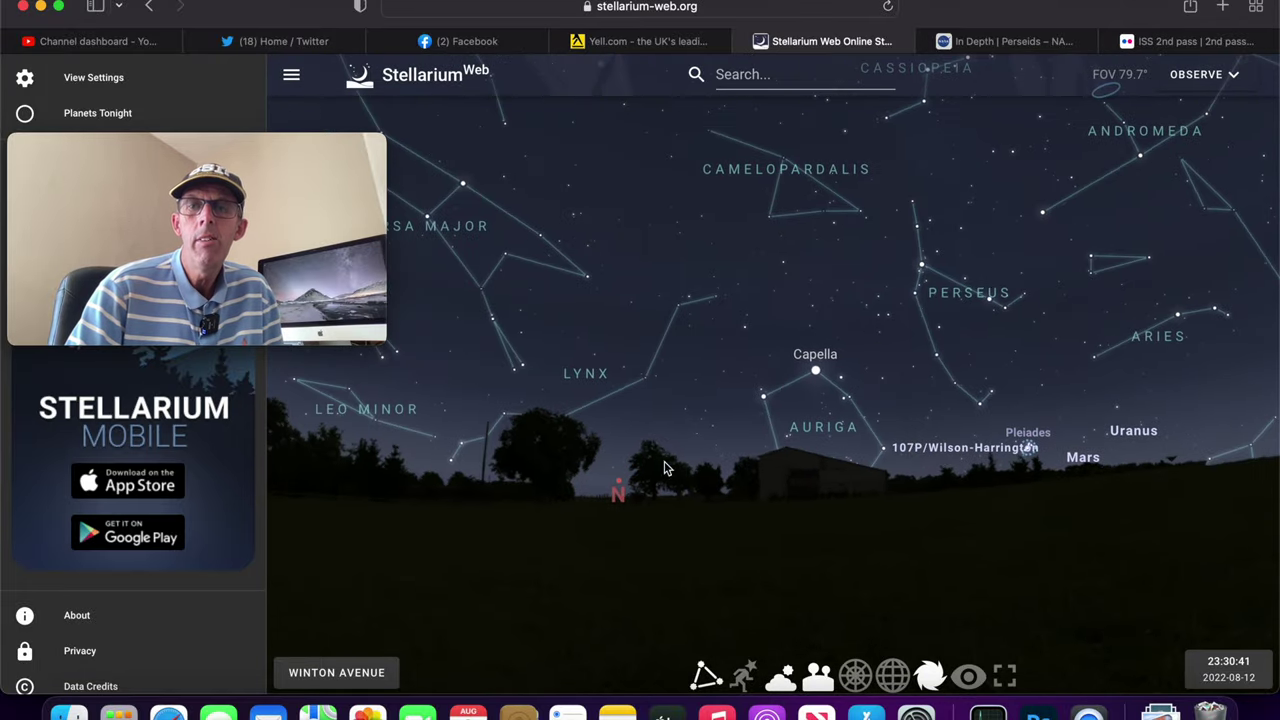
pyautogui.moveTo(666, 466); pyautogui.dragTo(809, 460)
pyautogui.moveTo(627, 448)
pyautogui.mouseDown()
pyautogui.moveTo(760, 455)
pyautogui.moveTo(854, 517)
pyautogui.mouseUp()
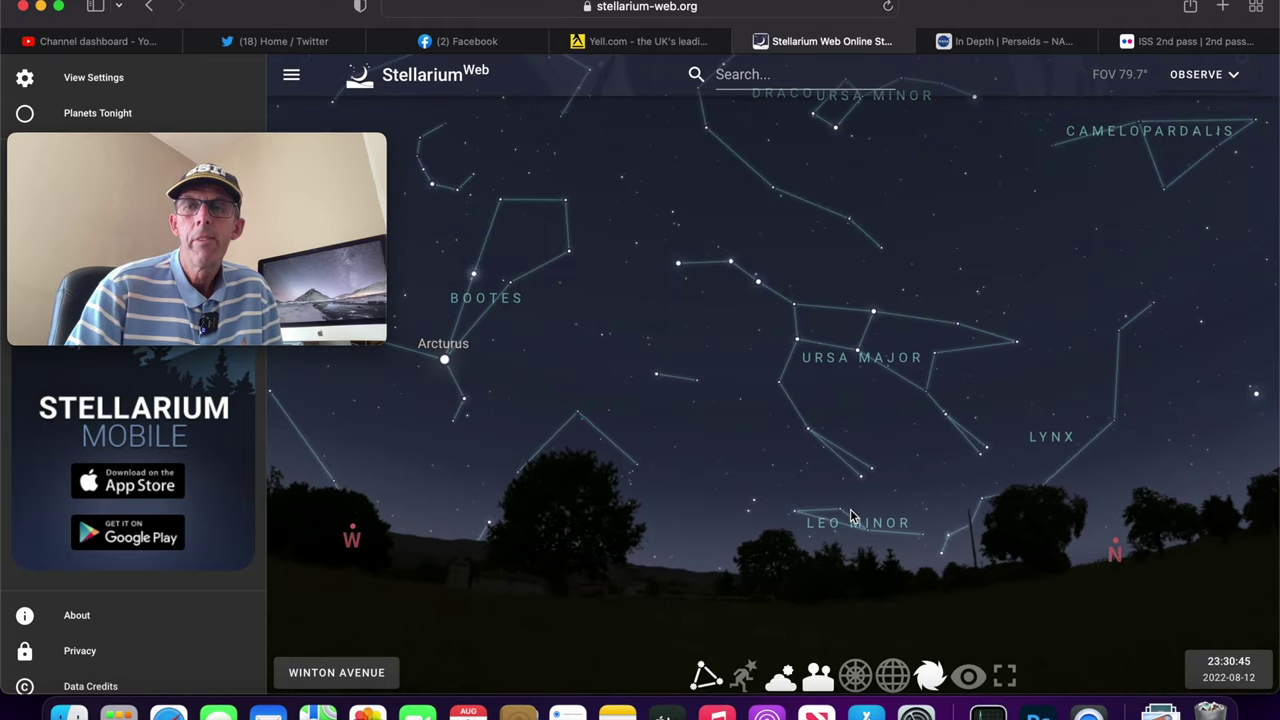
pyautogui.moveTo(797, 459); pyautogui.dragTo(825, 498)
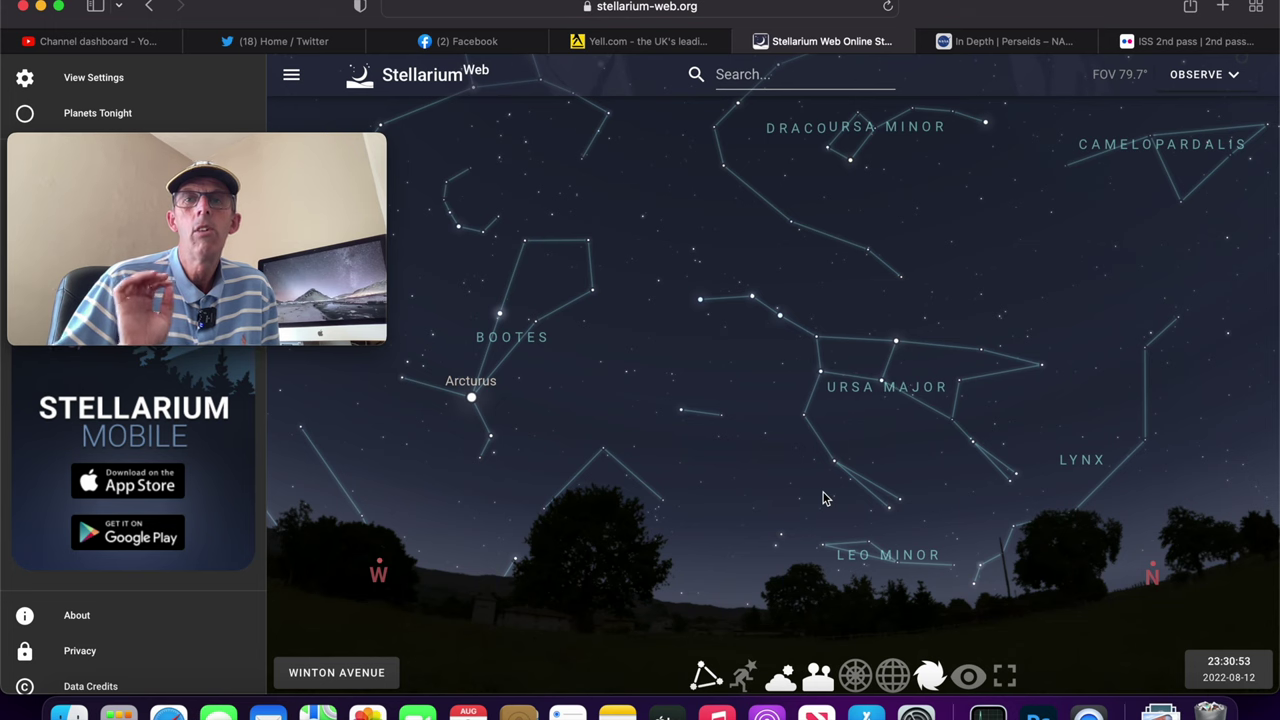
pyautogui.moveTo(518, 477); pyautogui.dragTo(866, 491)
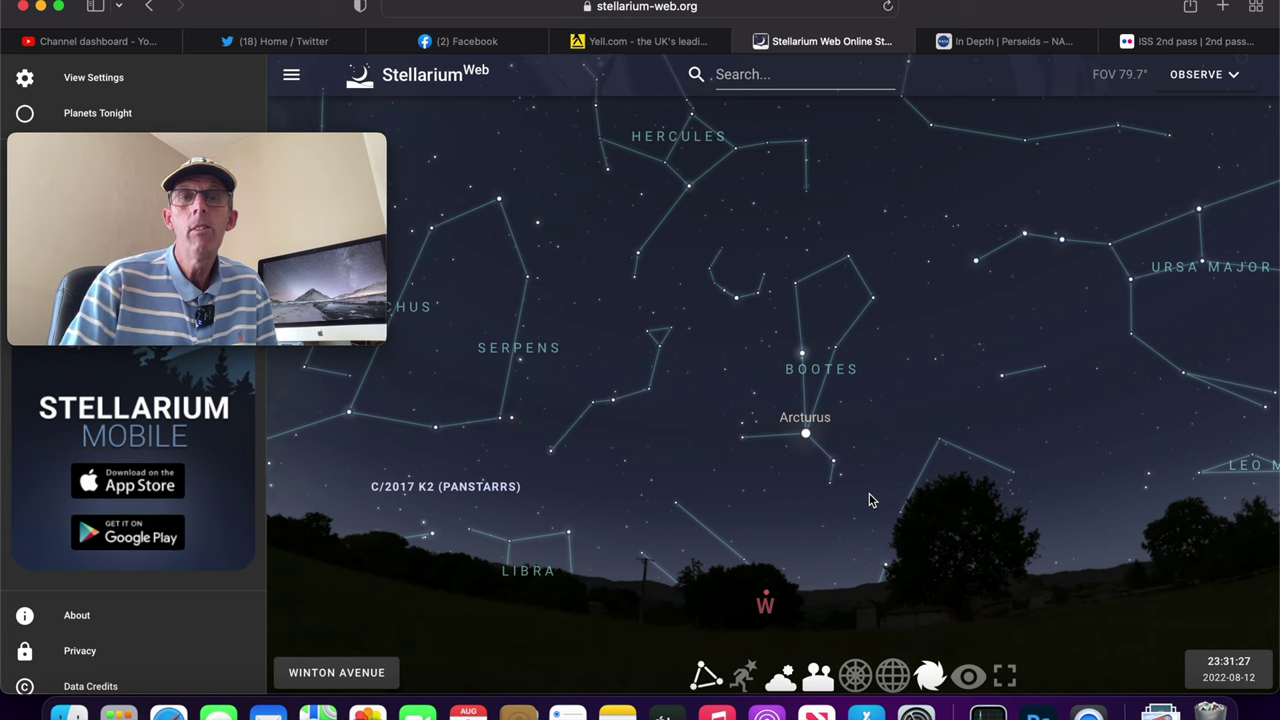
pyautogui.moveTo(927, 488); pyautogui.dragTo(944, 489)
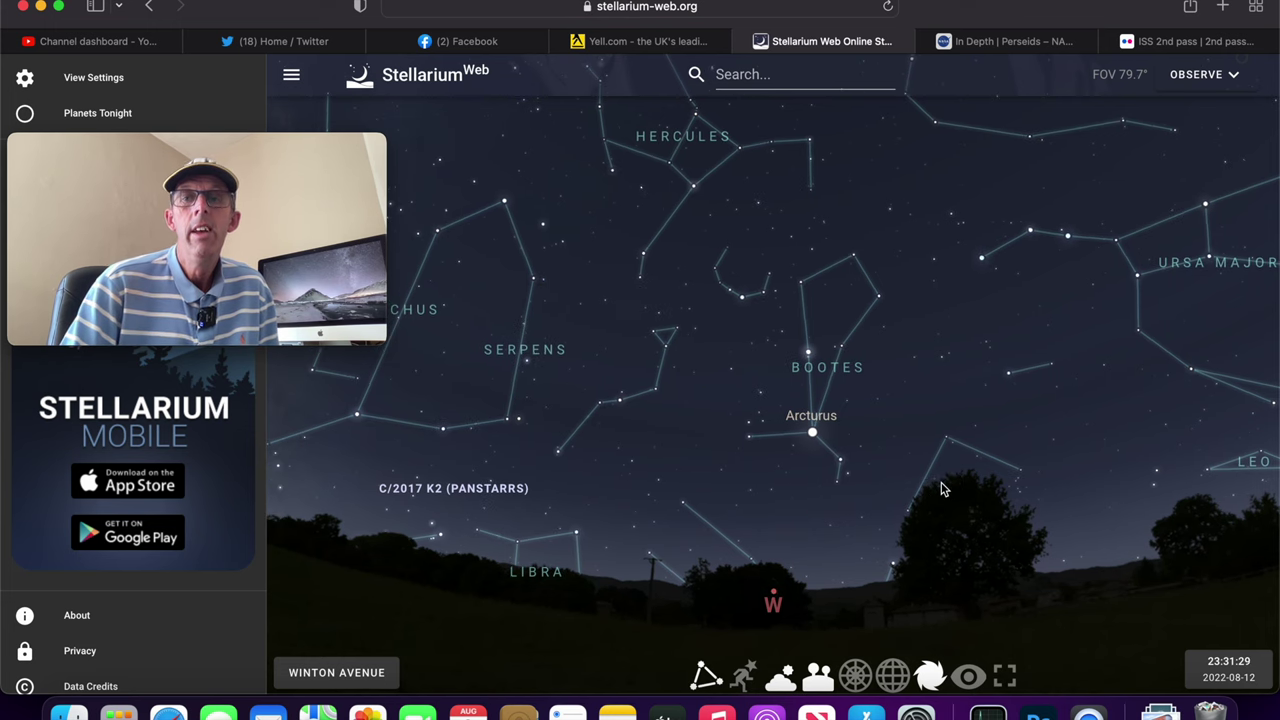
pyautogui.moveTo(585, 495)
pyautogui.mouseDown()
pyautogui.moveTo(862, 472)
pyautogui.moveTo(868, 489)
pyautogui.moveTo(608, 497)
pyautogui.mouseUp()
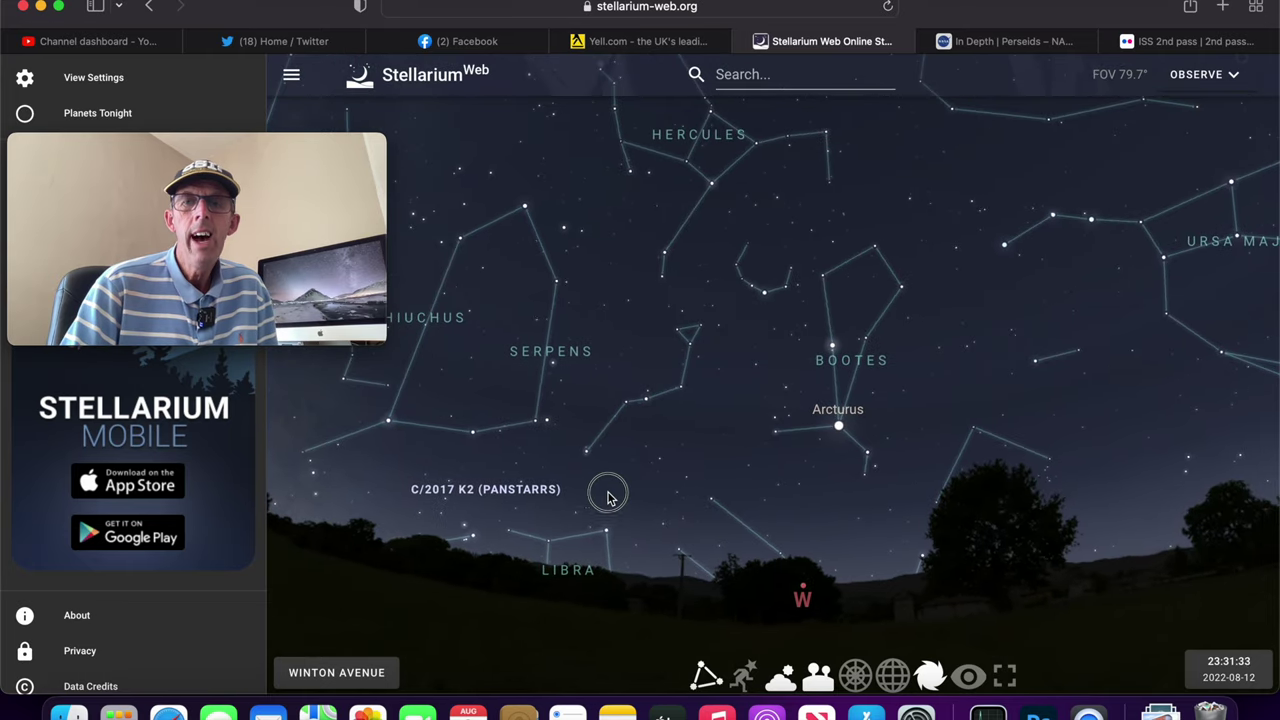
pyautogui.moveTo(757, 503); pyautogui.dragTo(651, 457)
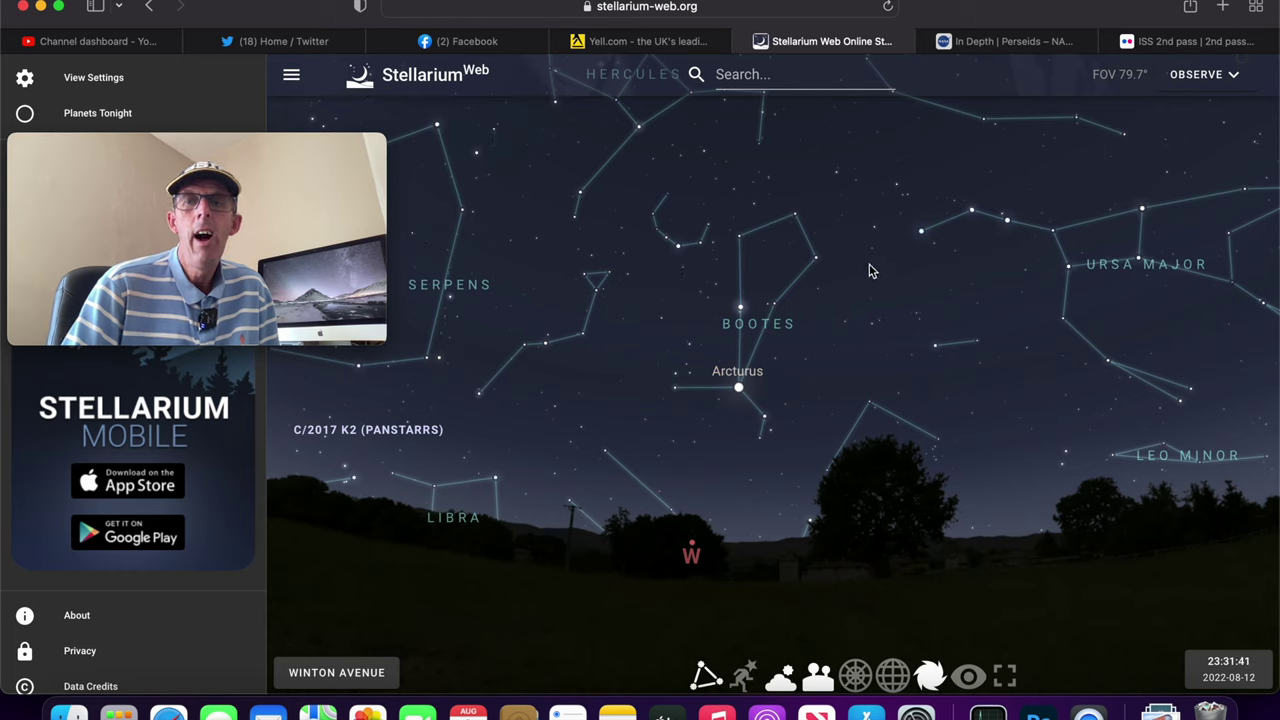
pyautogui.moveTo(920, 294); pyautogui.dragTo(616, 314)
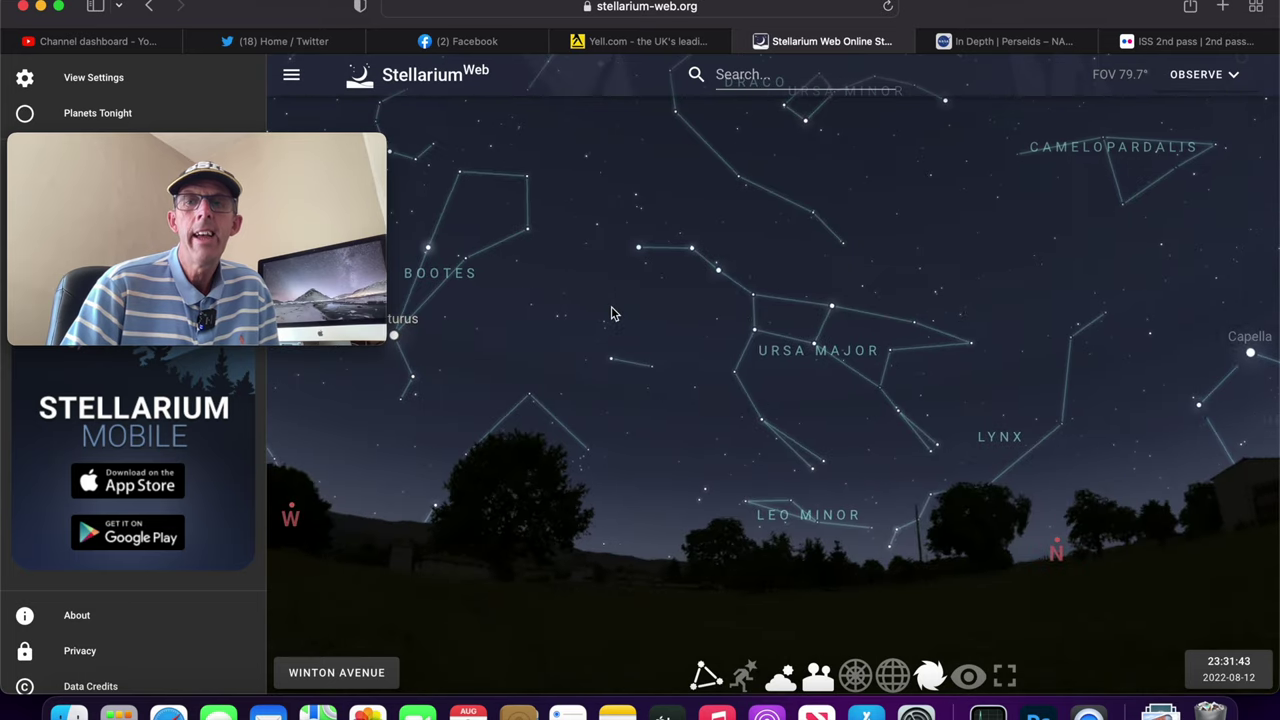
pyautogui.moveTo(886, 383); pyautogui.dragTo(600, 372)
pyautogui.moveTo(996, 365); pyautogui.dragTo(744, 370)
pyautogui.moveTo(837, 366); pyautogui.dragTo(808, 370)
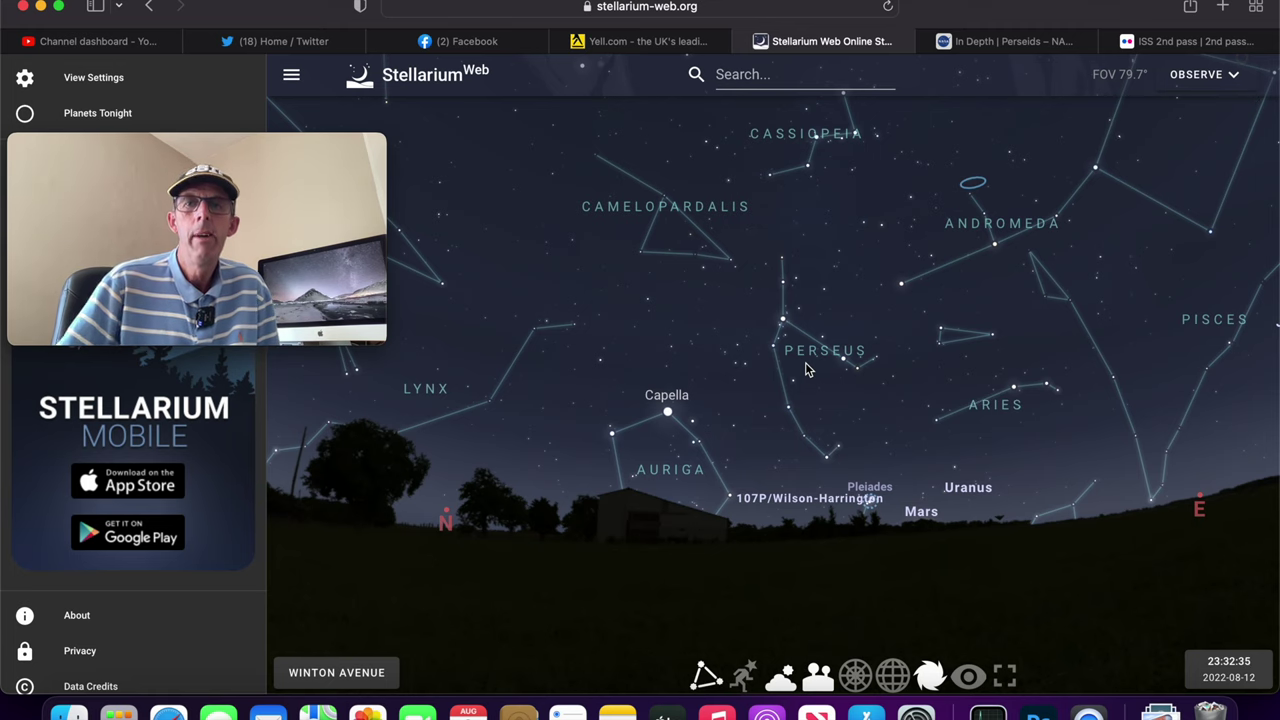
pyautogui.click(669, 377)
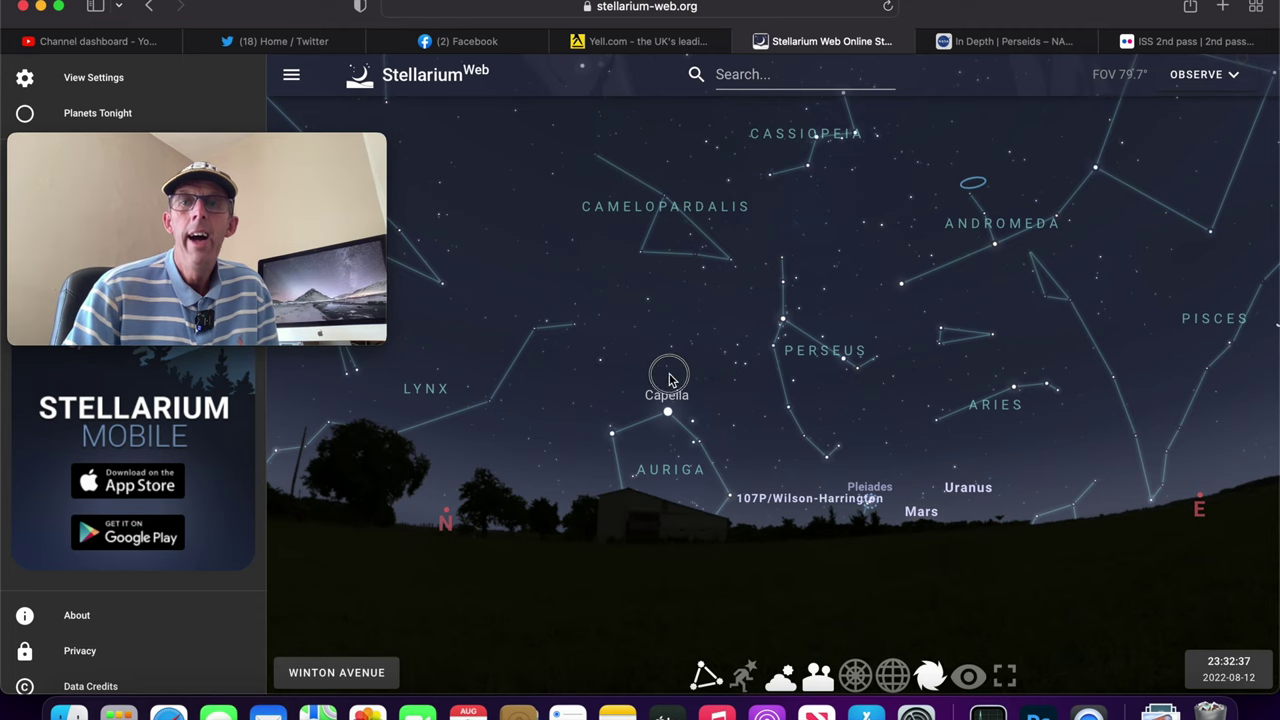
pyautogui.moveTo(669, 377); pyautogui.dragTo(977, 358)
pyautogui.moveTo(737, 360); pyautogui.dragTo(875, 367)
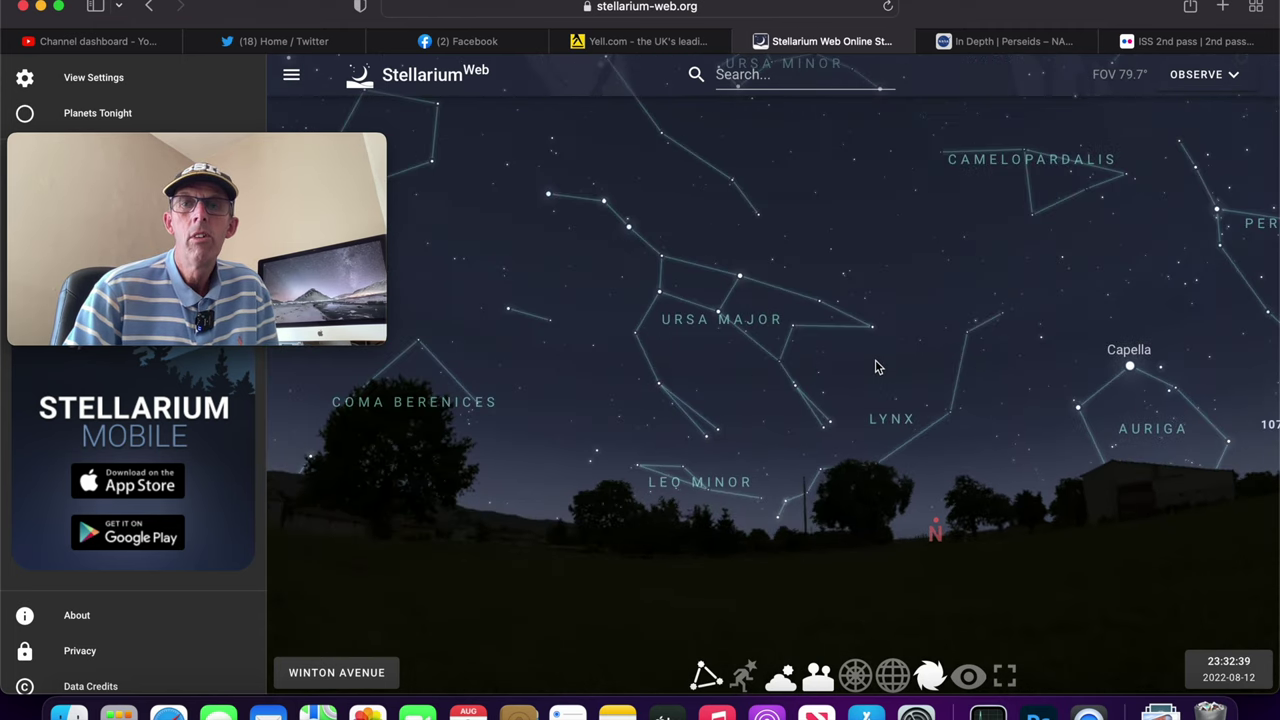